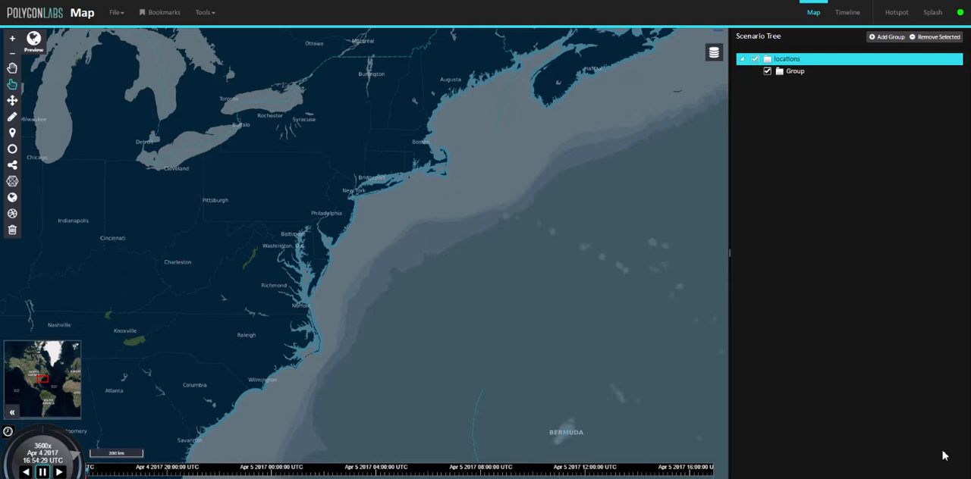
Switch the base map to Bing for the New Jersey coast around Atlantic City.
scroll(462, 253, up, 5)
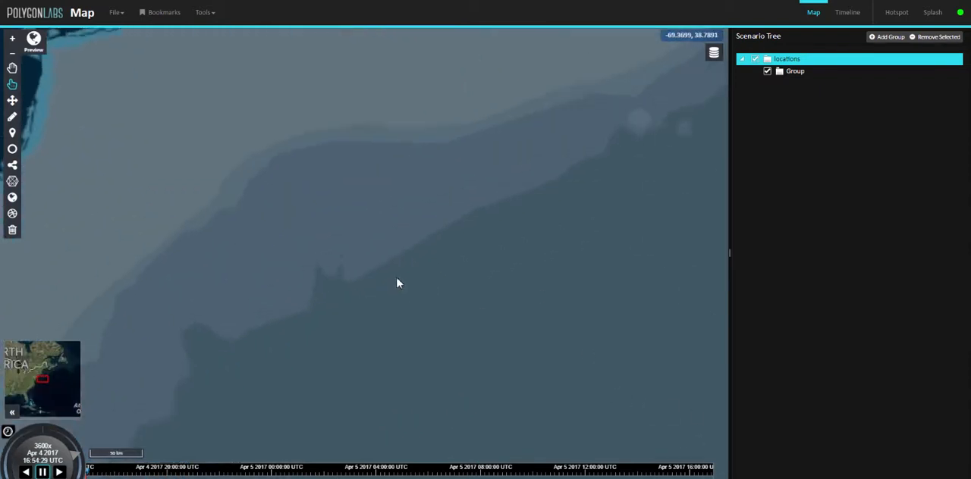
scroll(490, 332, up, 3)
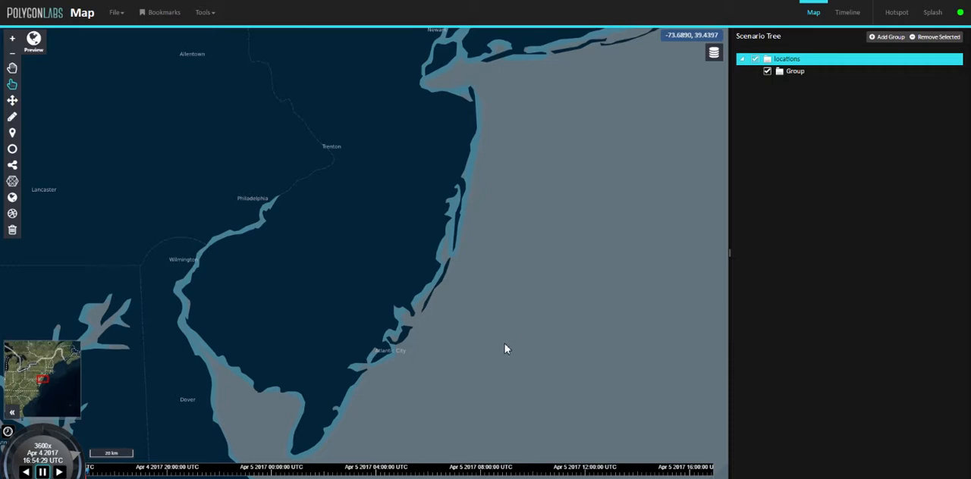
scroll(506, 346, up, 3)
drag(530, 286, 639, 183)
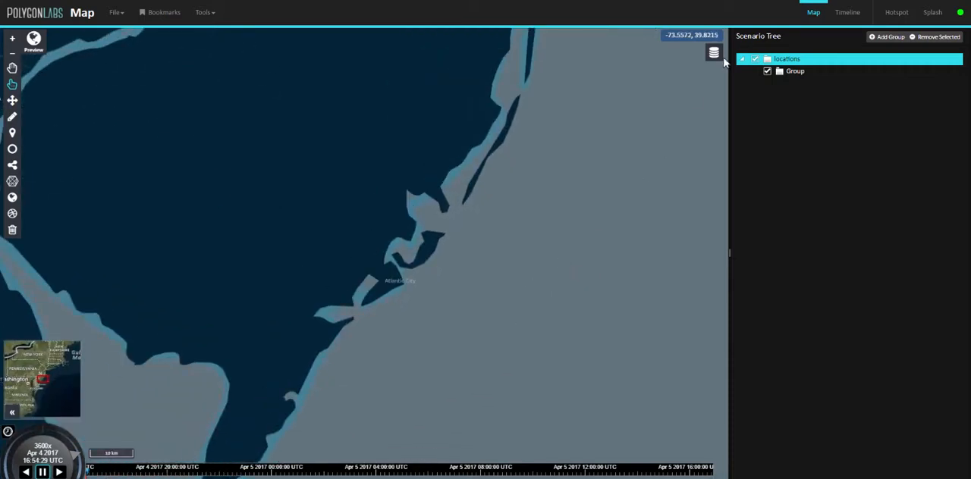
mouse_move(711, 53)
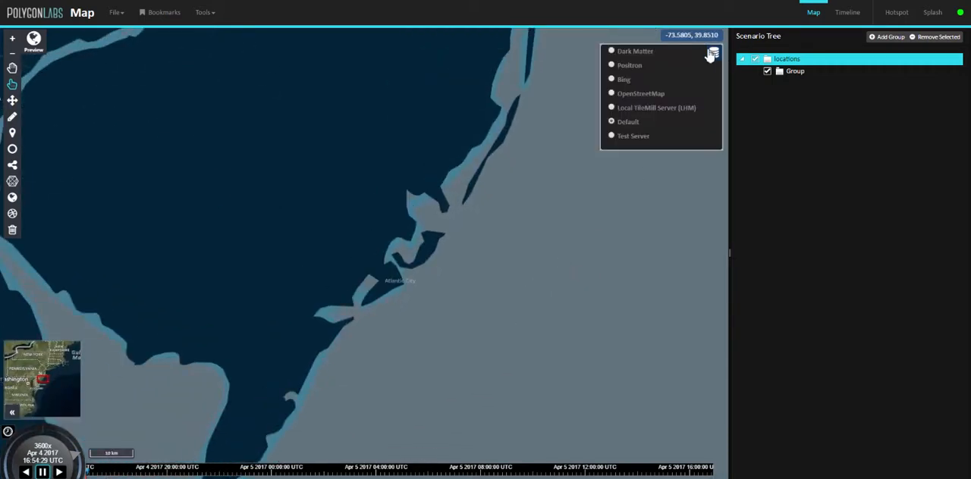
click(620, 79)
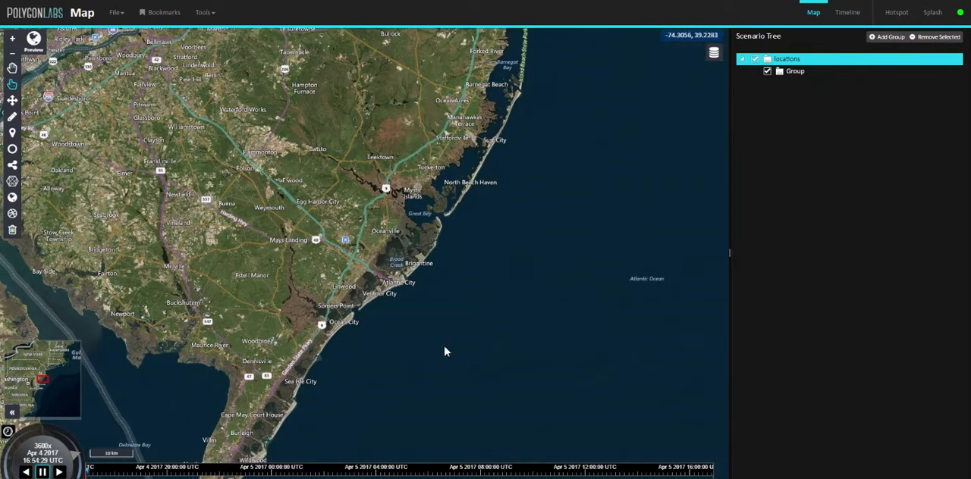
Place a point marker on the coast at Avalon, accept the offered start and stop times, and color it red.
drag(434, 351, 359, 321)
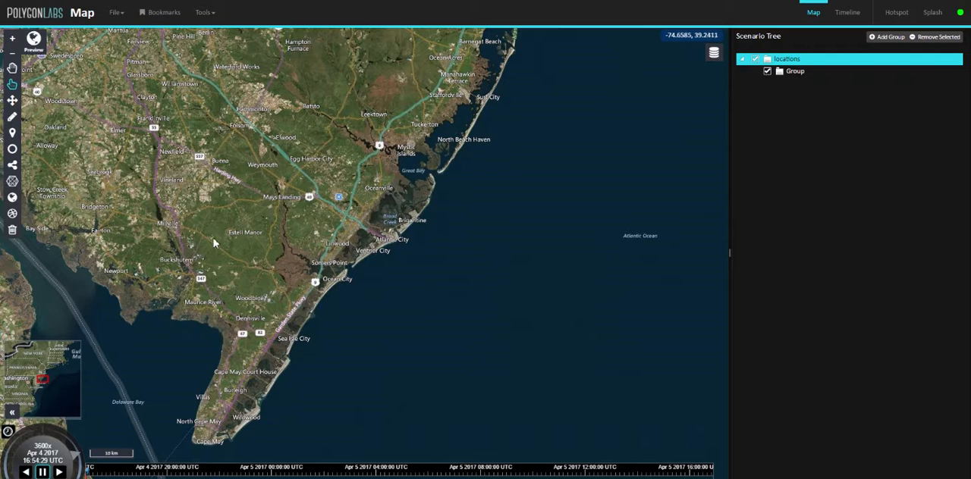
click(13, 135)
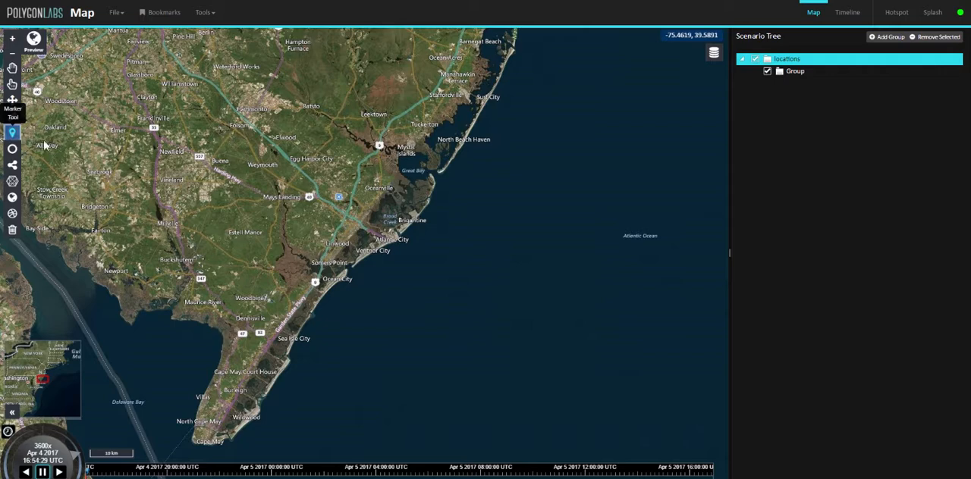
scroll(292, 361, up, 2)
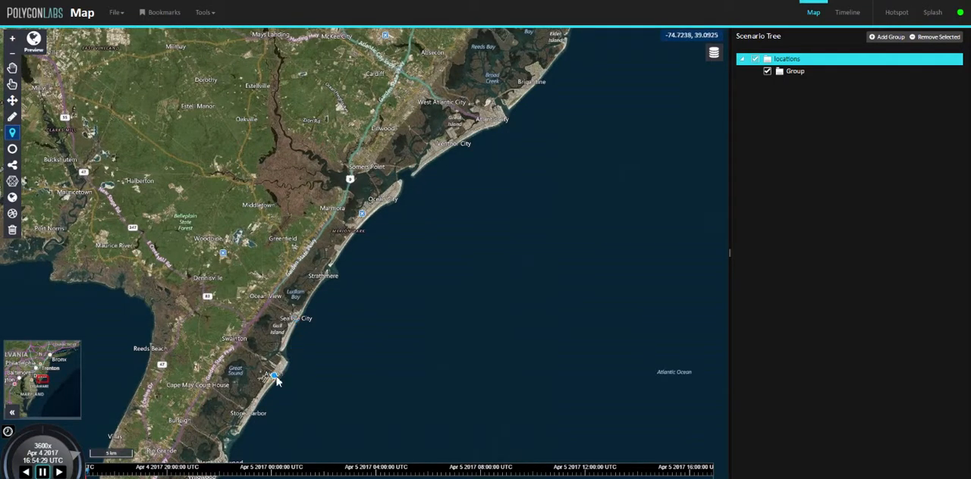
click(276, 379)
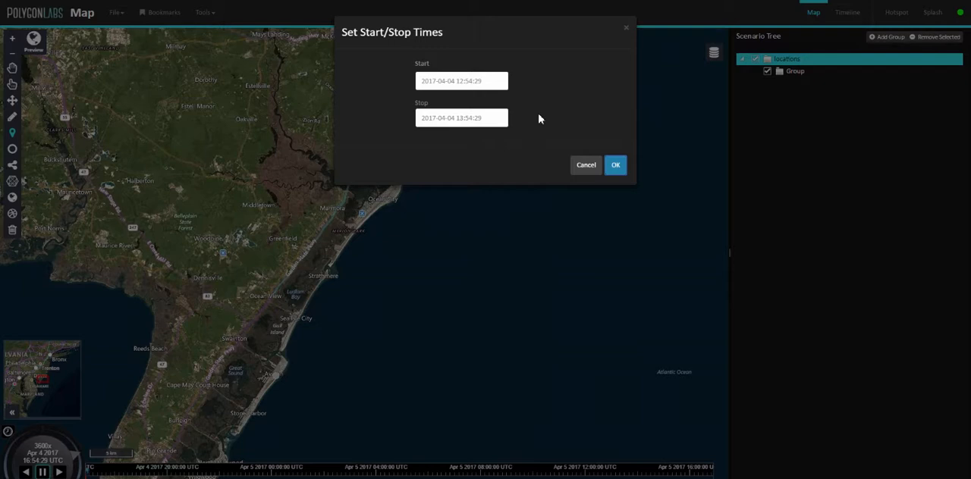
click(615, 166)
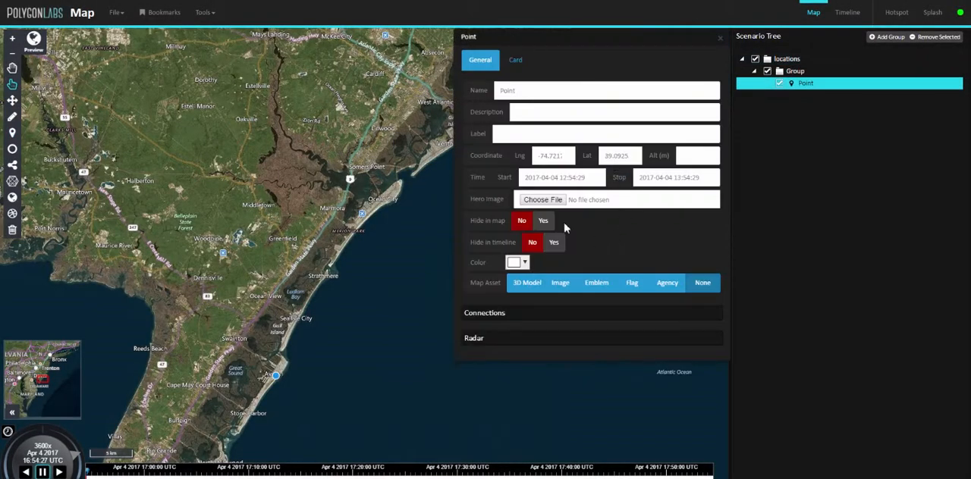
click(519, 262)
click(523, 277)
Add a second point marker at Ocean City with the offered times and color it red.
click(12, 132)
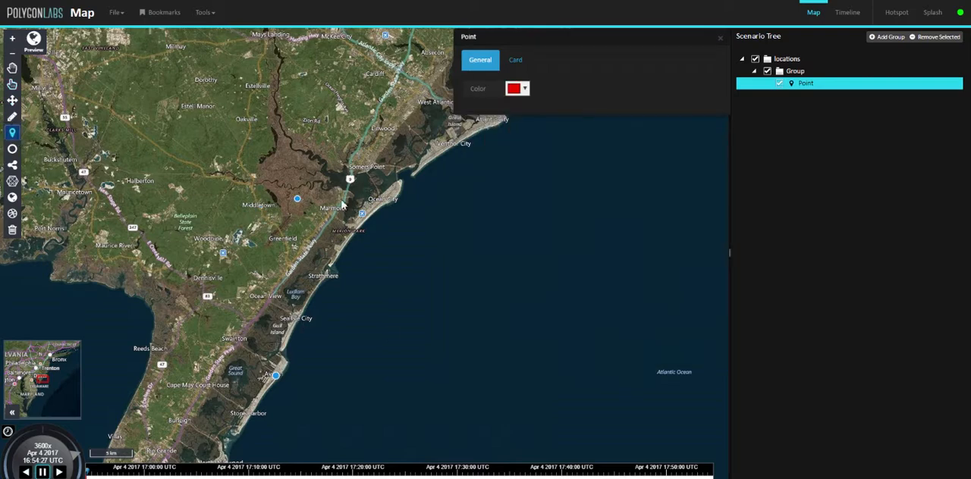
click(383, 210)
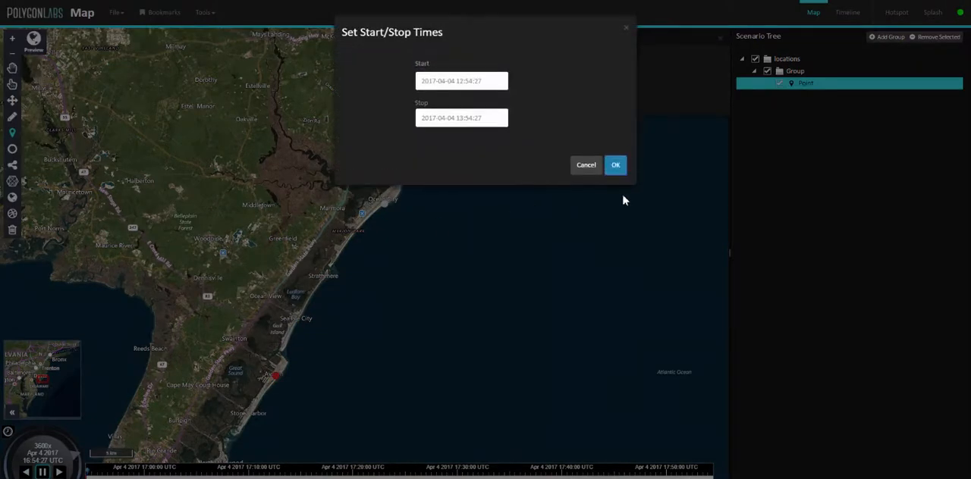
click(616, 164)
click(516, 262)
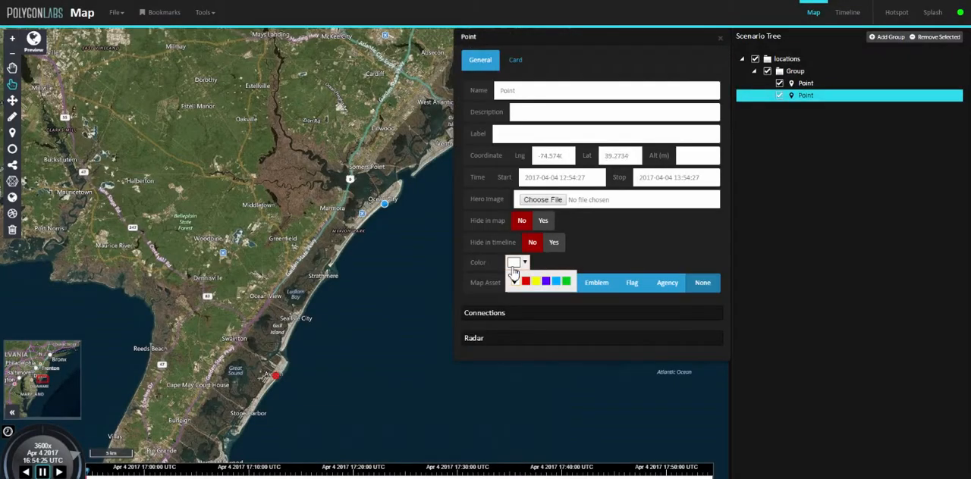
Add a third point marker on the barrier island at Surf City with the offered times and color it red.
drag(407, 253, 200, 470)
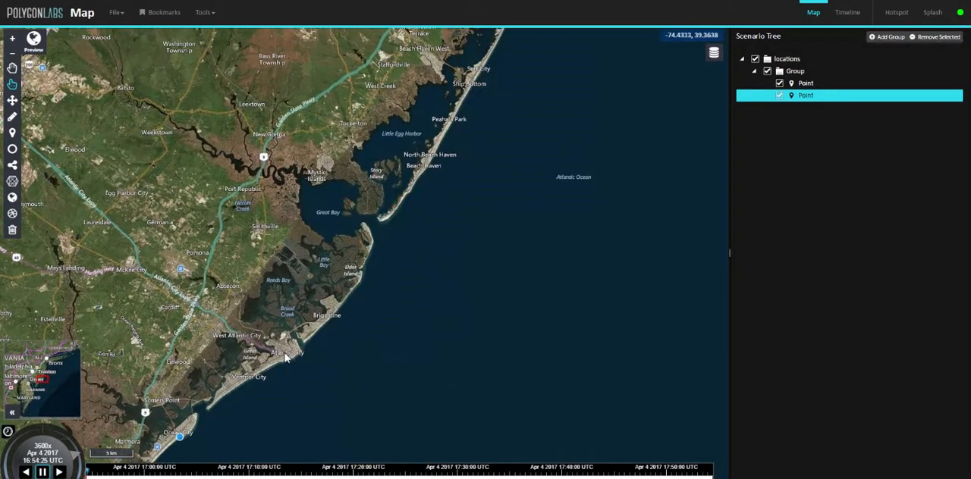
click(12, 132)
click(446, 130)
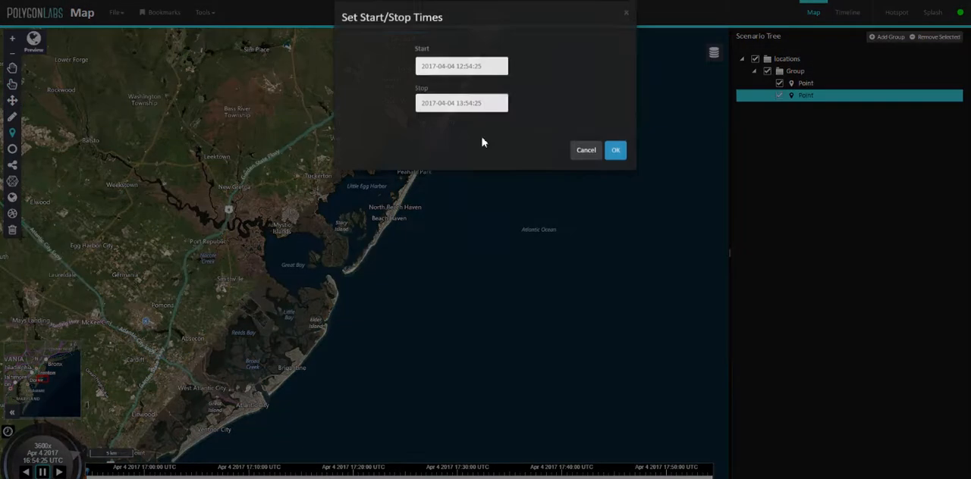
click(617, 166)
click(518, 263)
click(525, 282)
Add a fourth point marker on the shore at Long Branch with the offered times and color it red.
drag(324, 227, 196, 350)
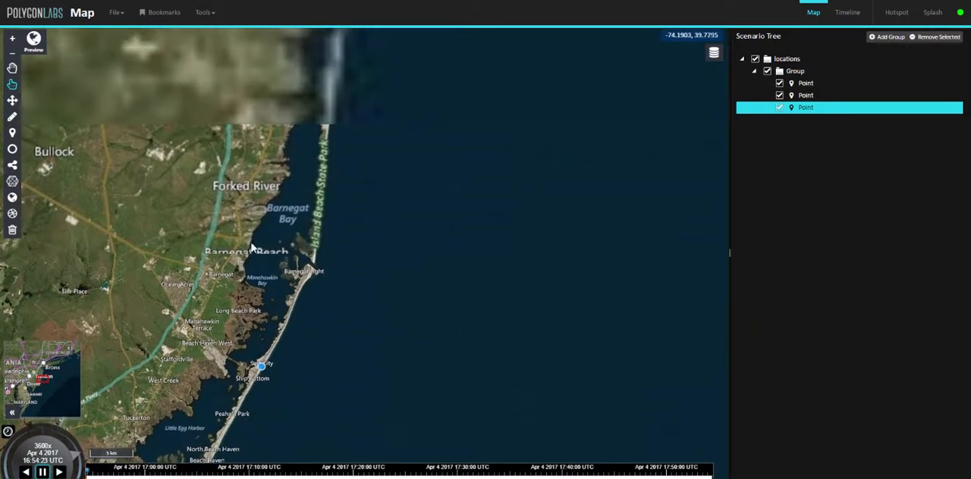
drag(290, 204, 297, 329)
drag(392, 118, 385, 256)
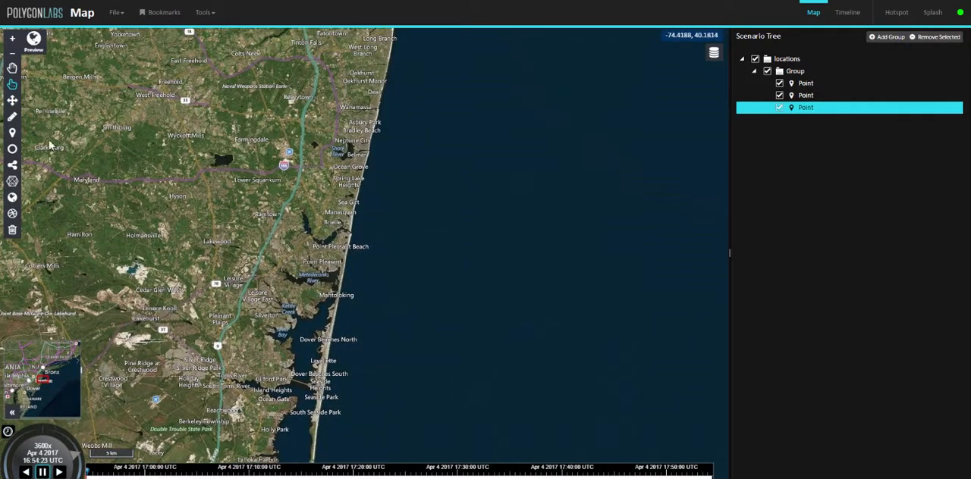
click(12, 132)
click(397, 145)
drag(397, 148, 372, 244)
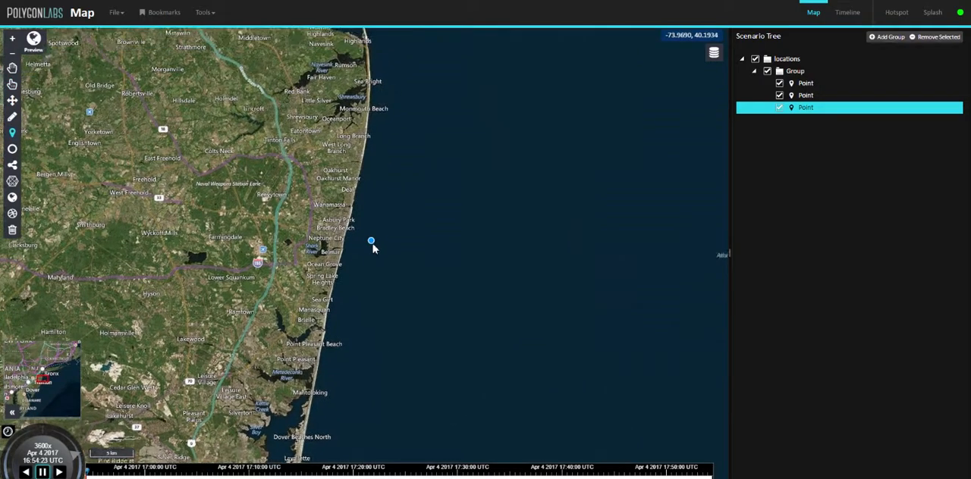
click(365, 163)
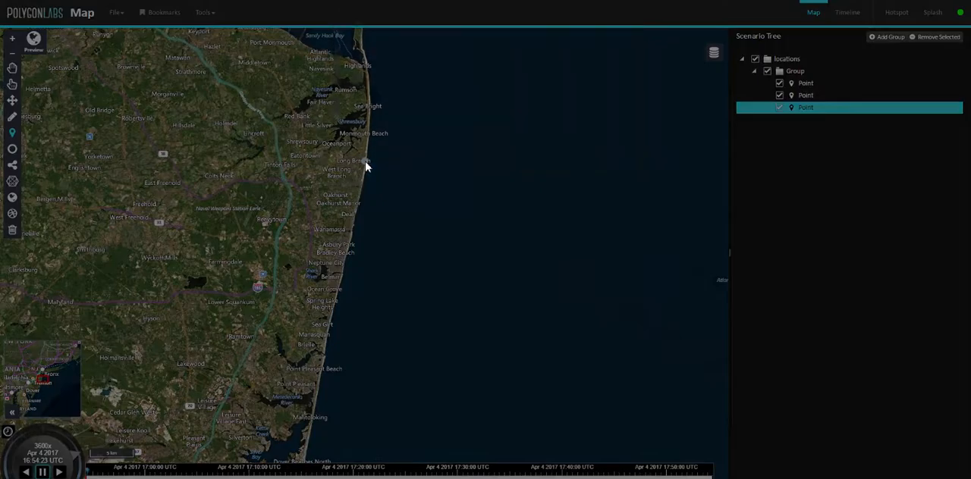
click(619, 168)
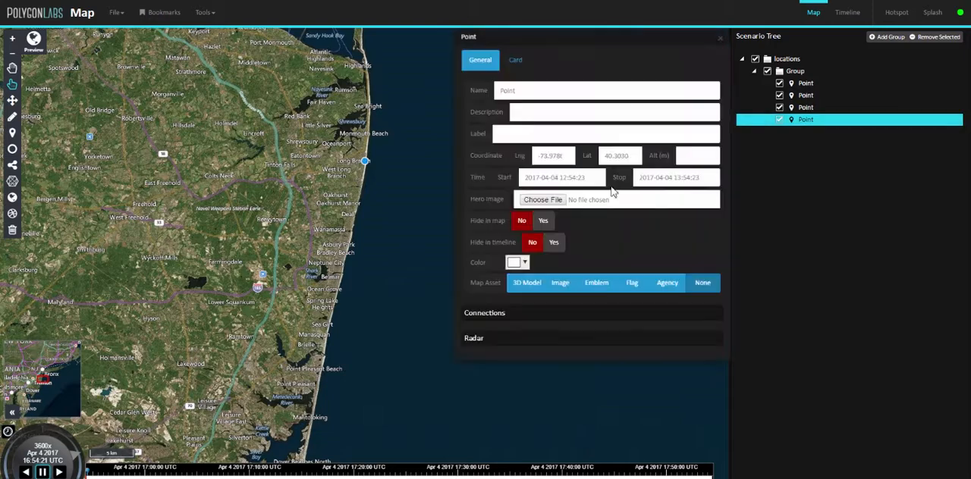
click(518, 262)
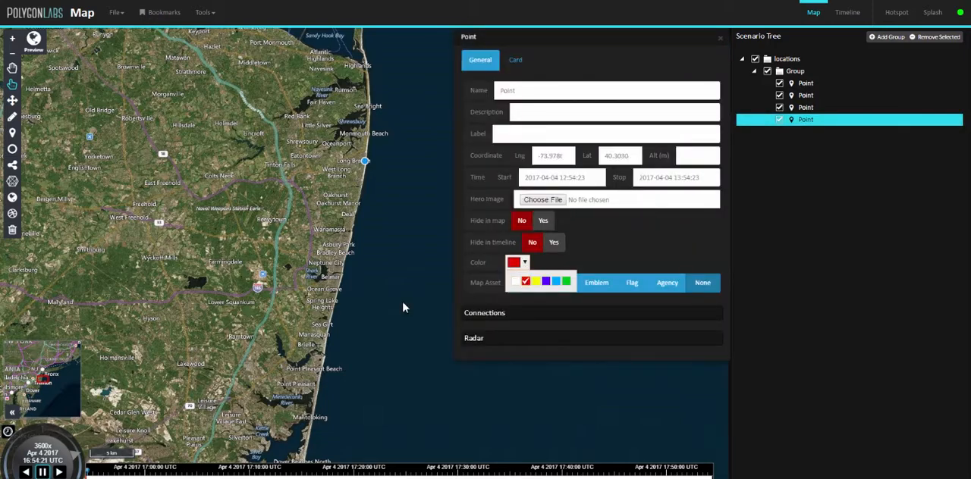
Start a polygon at Raritan Bay and trace its seaward edge offshore down the coast toward Atlantic City.
scroll(402, 308, down, 1)
drag(403, 308, 353, 202)
scroll(355, 208, down, 1)
drag(317, 338, 346, 327)
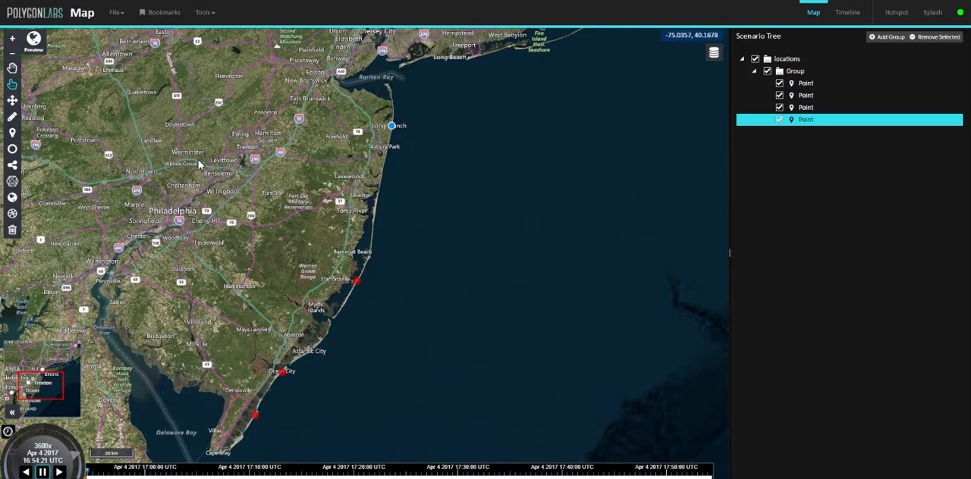
click(16, 183)
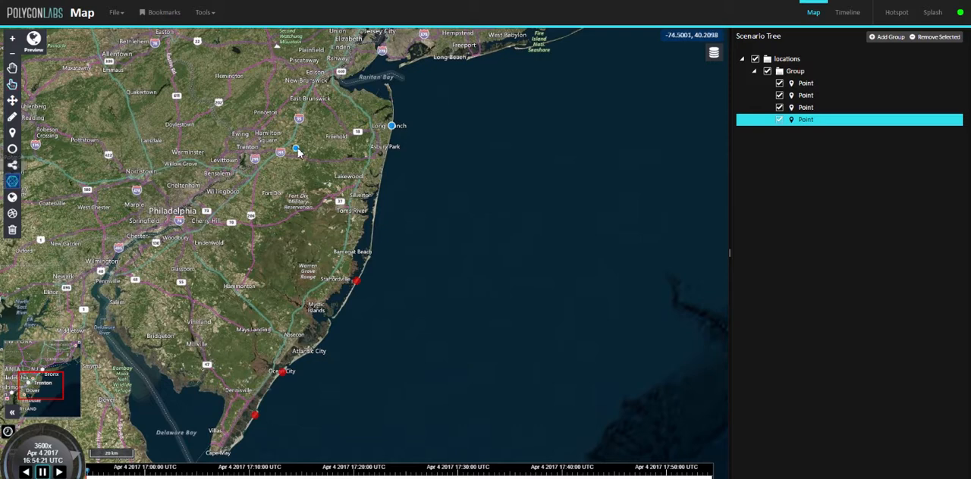
click(368, 93)
click(399, 79)
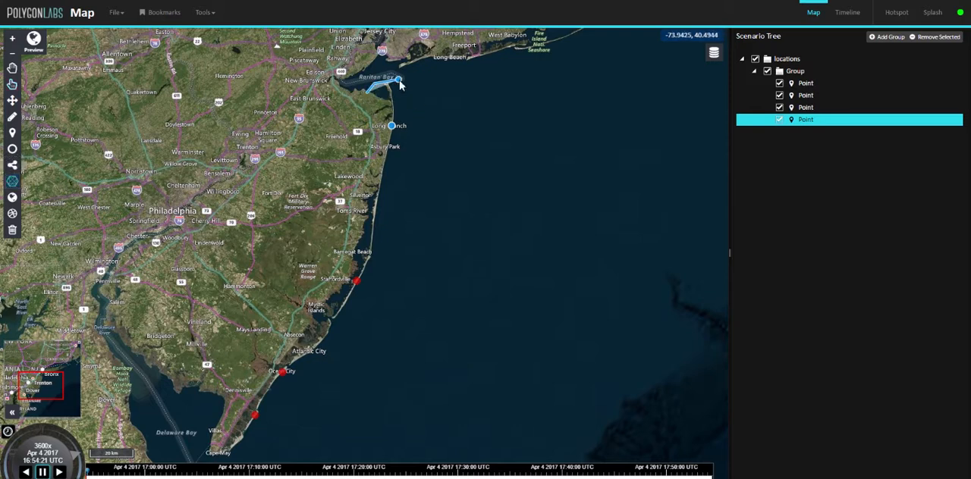
click(410, 113)
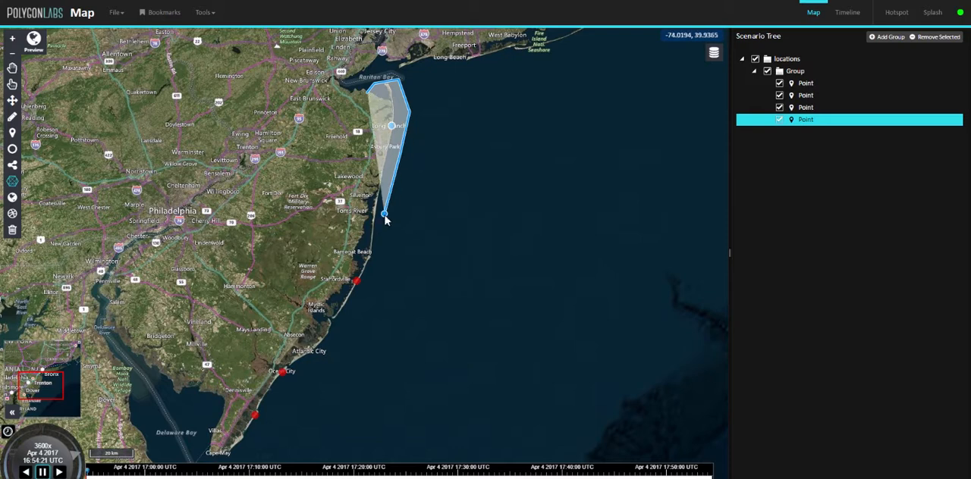
click(358, 321)
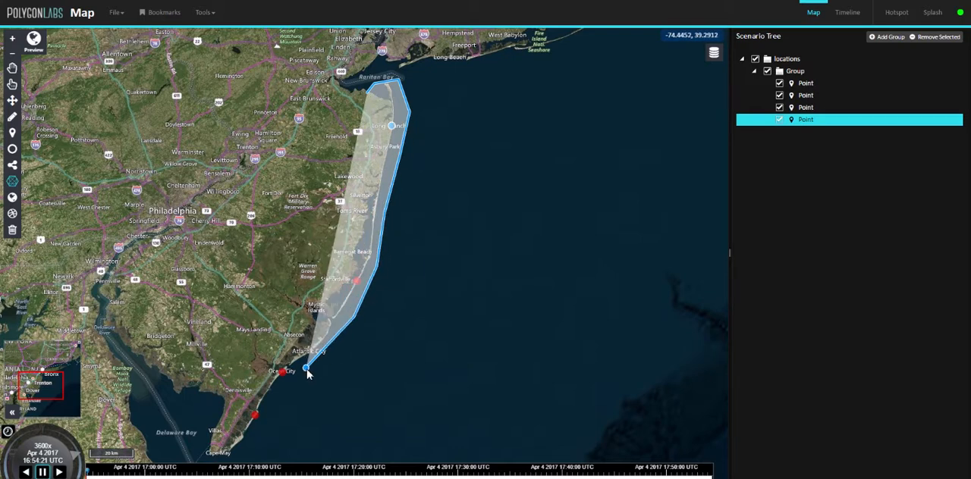
Continue the polygon around Cape May and back north inland to enclose all four points, accepting the offered start and stop times.
drag(250, 428, 279, 339)
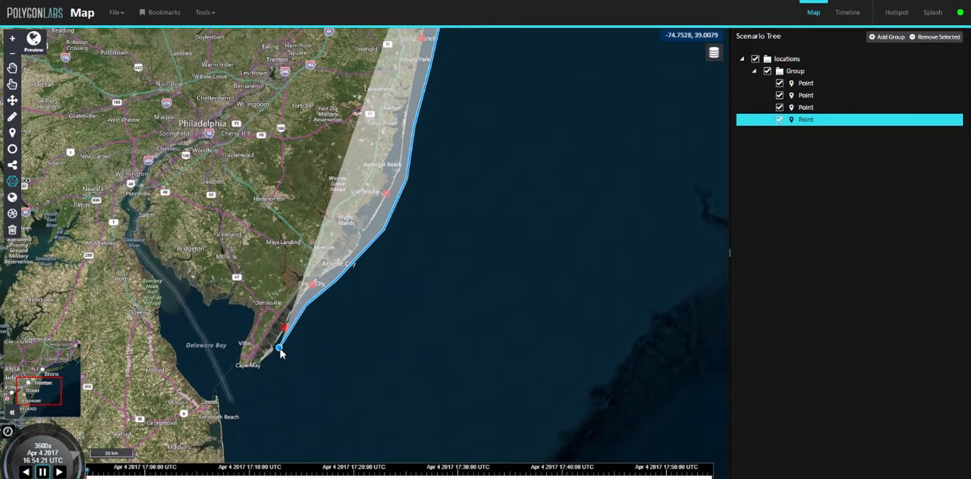
click(259, 378)
click(227, 377)
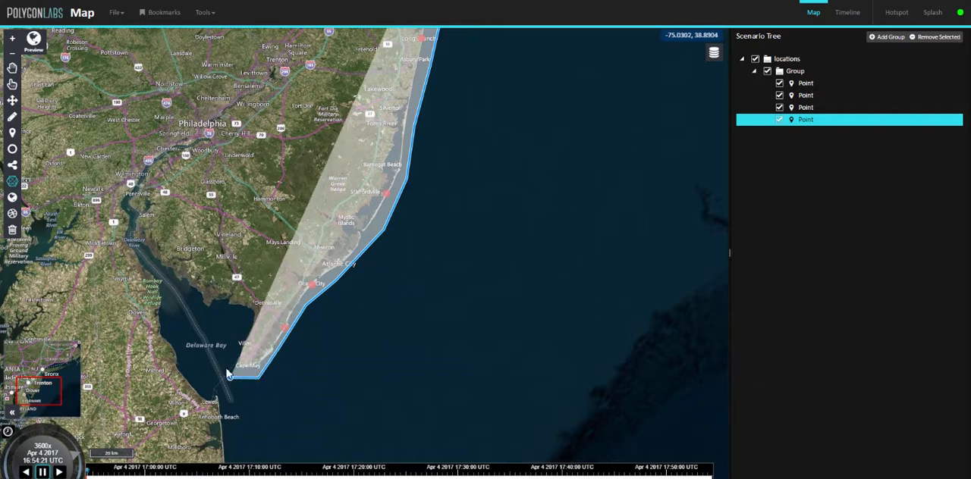
click(223, 351)
click(235, 327)
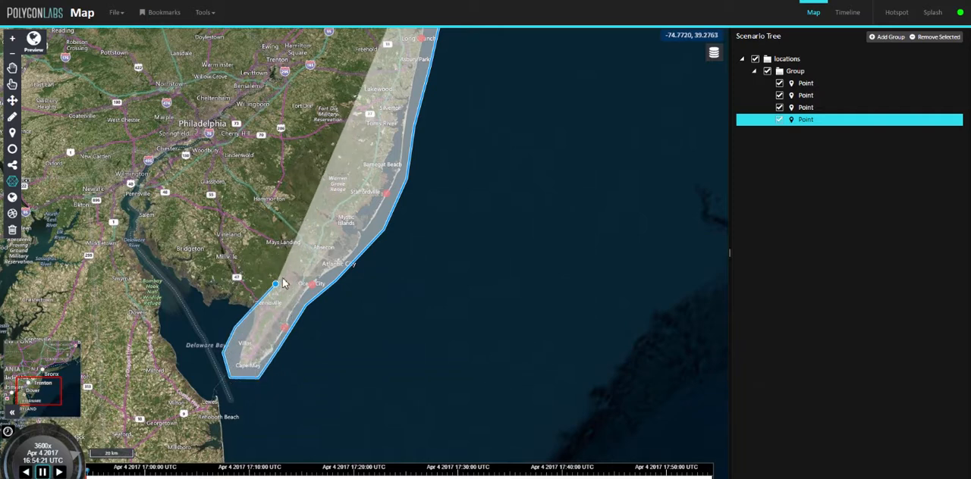
click(295, 263)
drag(372, 152, 351, 274)
click(357, 256)
click(374, 200)
click(376, 142)
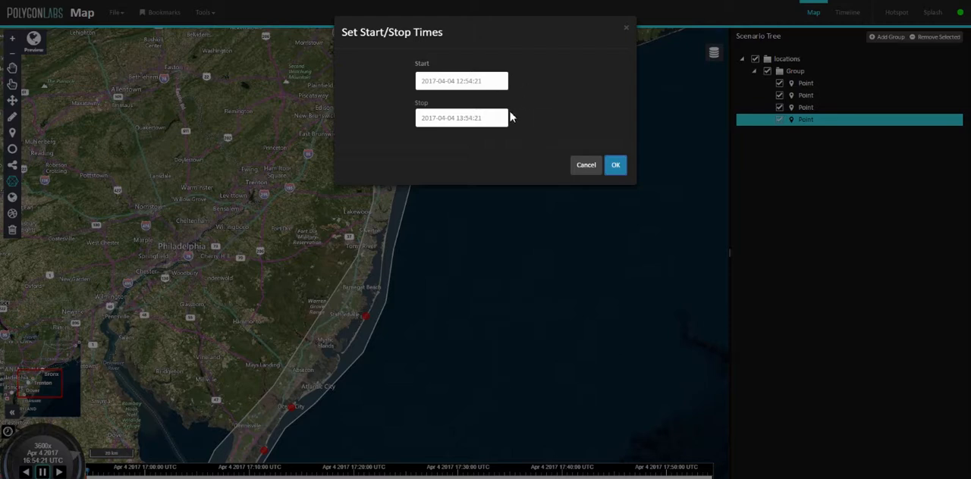
click(615, 167)
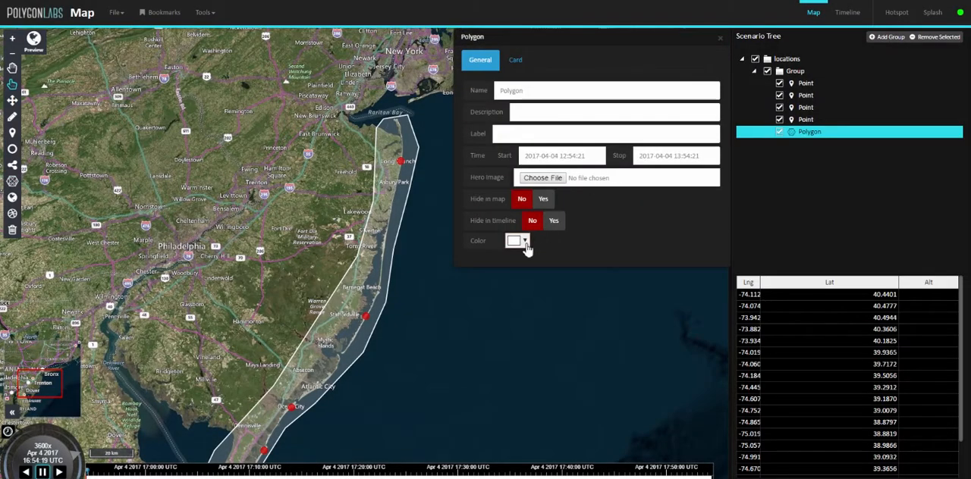
Try yellow for the coastal polygon, and set its color to blue-violet.
click(521, 243)
click(535, 260)
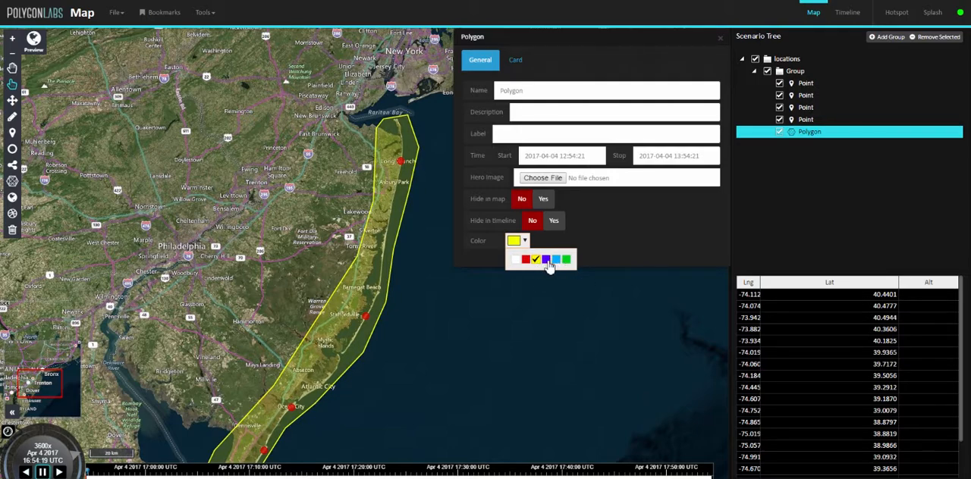
click(546, 260)
Edit the coastal polygon's shape by moving its inland boundary near Mays Landing slightly farther inland.
drag(402, 344, 441, 244)
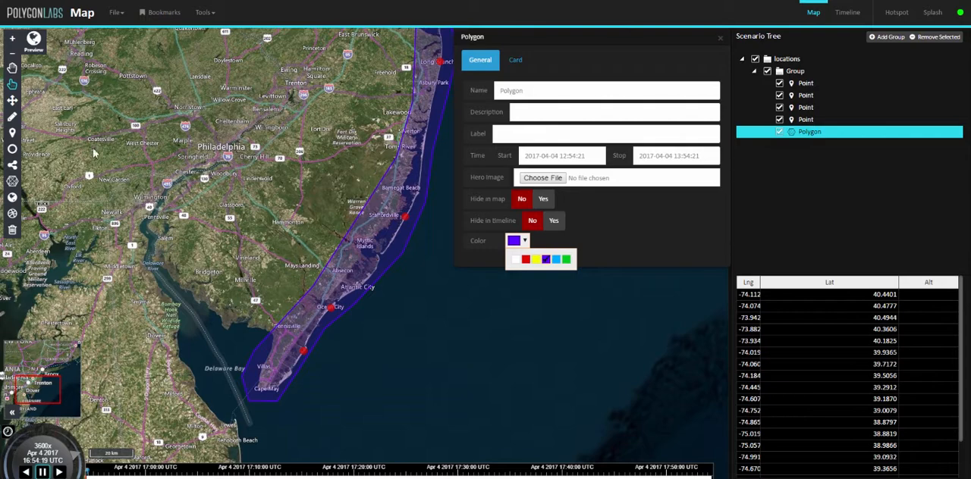
click(14, 117)
scroll(328, 222, up, 2)
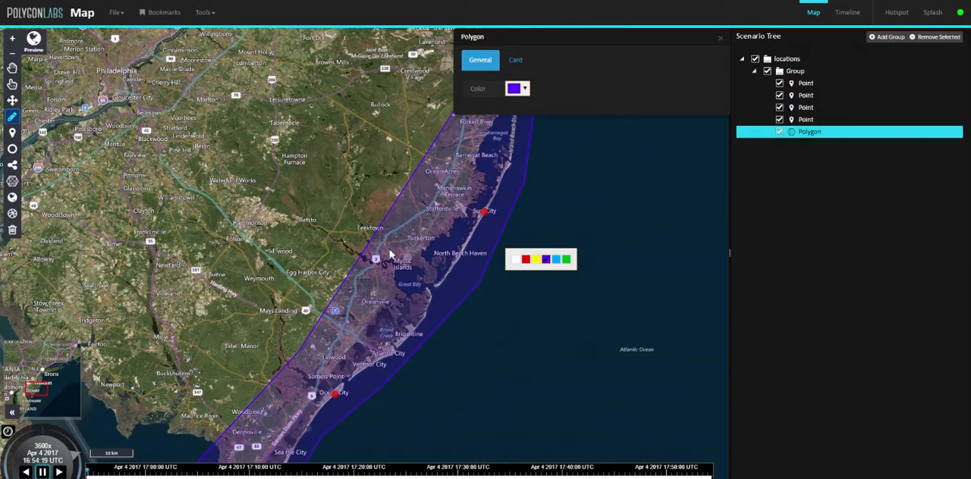
drag(362, 254, 300, 356)
mouse_move(301, 355)
mouse_down()
mouse_move(318, 364)
mouse_move(295, 357)
mouse_up()
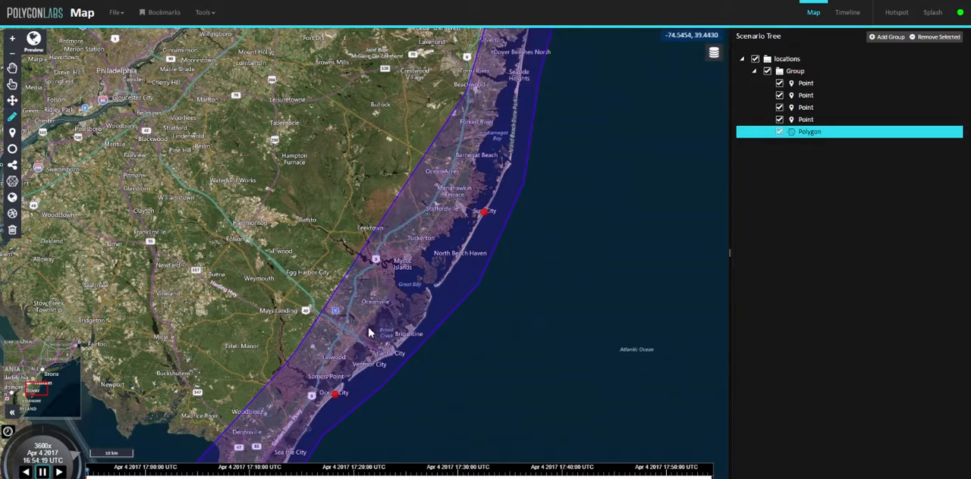
drag(418, 352, 539, 123)
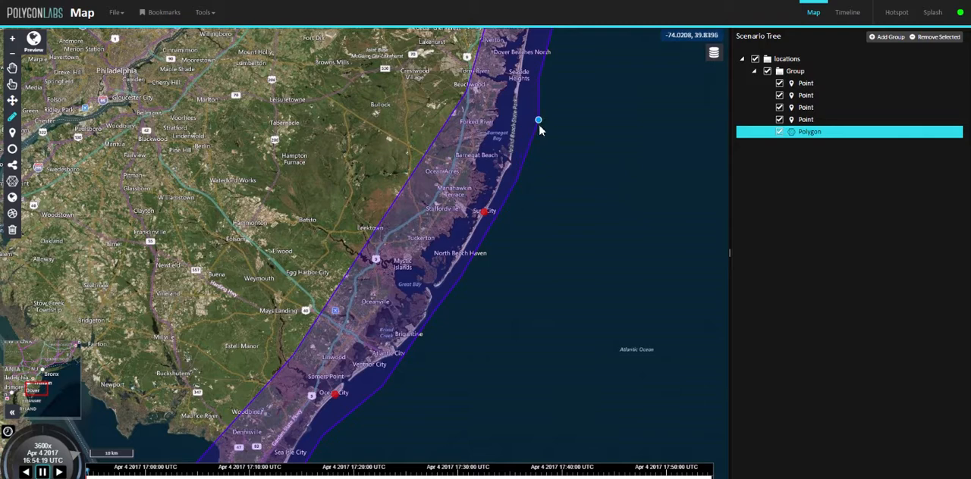
scroll(555, 264, down, 5)
scroll(526, 306, down, 2)
scroll(522, 306, up, 4)
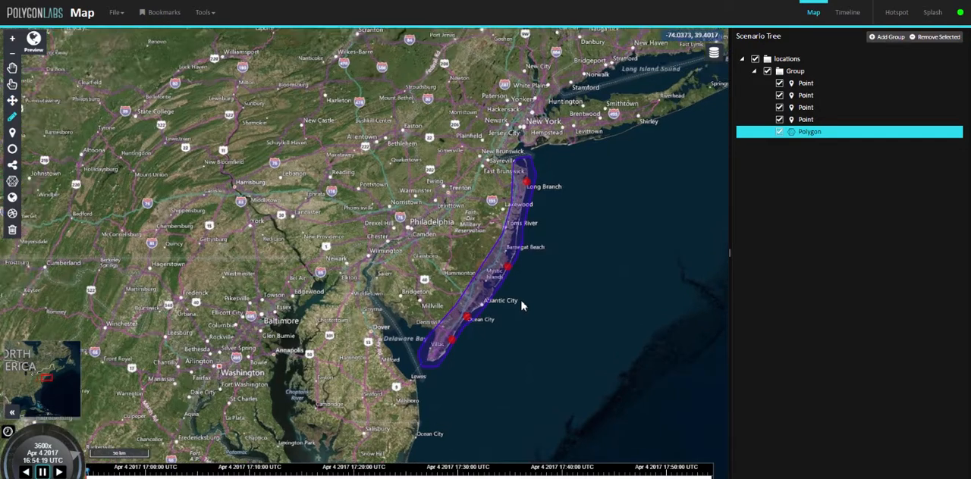
Draw a circle with a radius of about 59.6 km centered on Delaware Bay, accepting the offered start and stop times.
drag(449, 351, 446, 302)
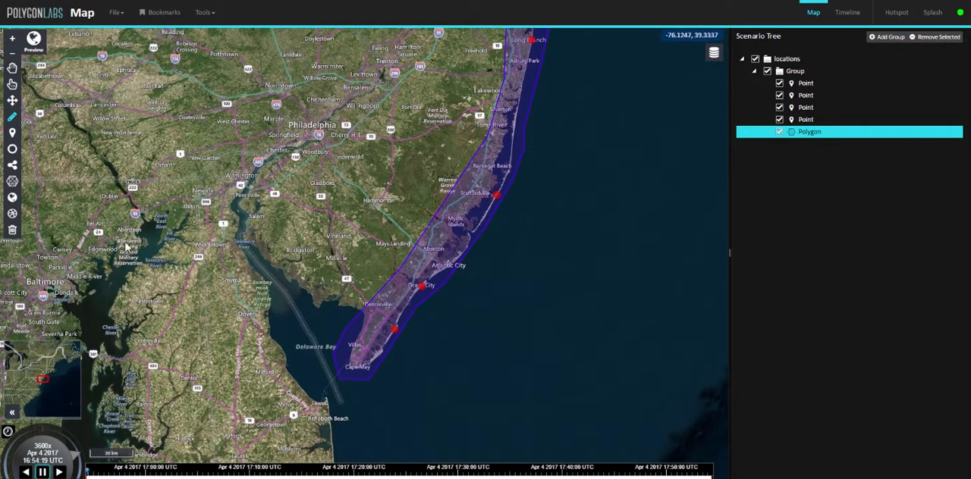
click(13, 150)
drag(315, 345, 440, 369)
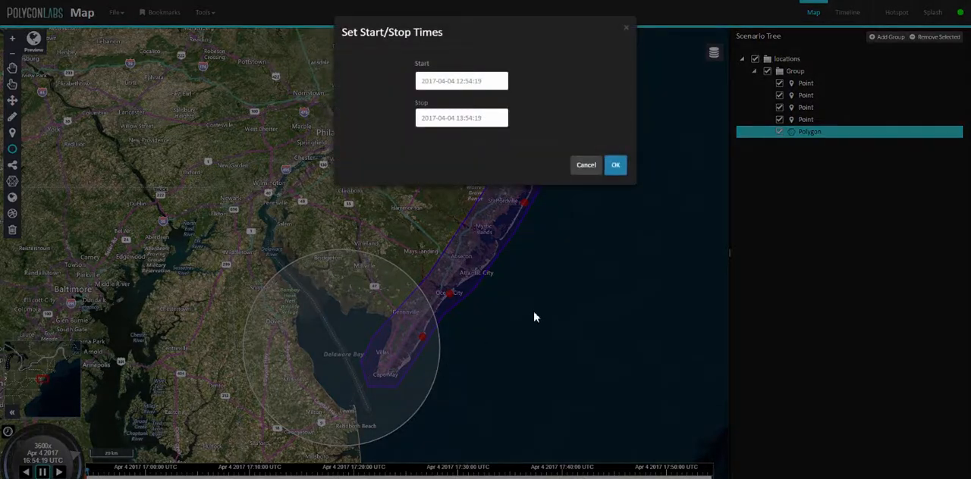
click(616, 168)
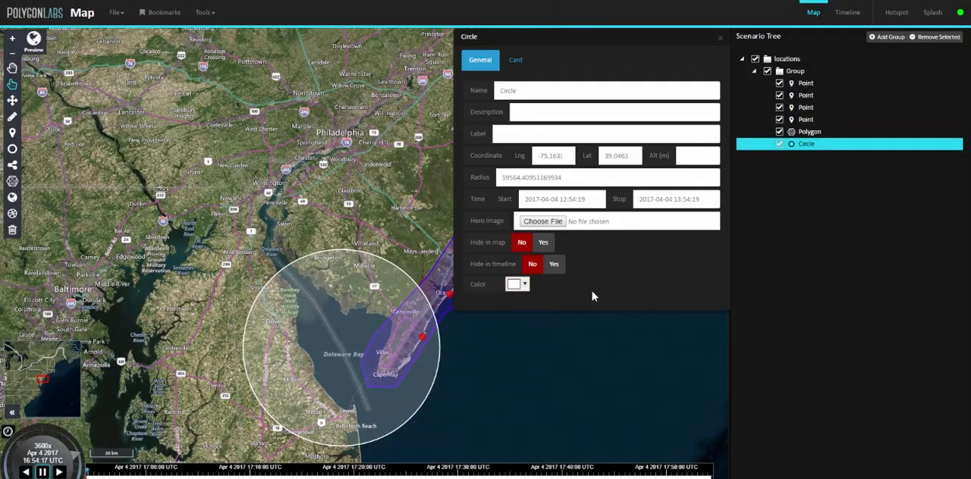
Try blue-violet for the Delaware Bay circle, and set its color to green.
click(522, 285)
click(546, 304)
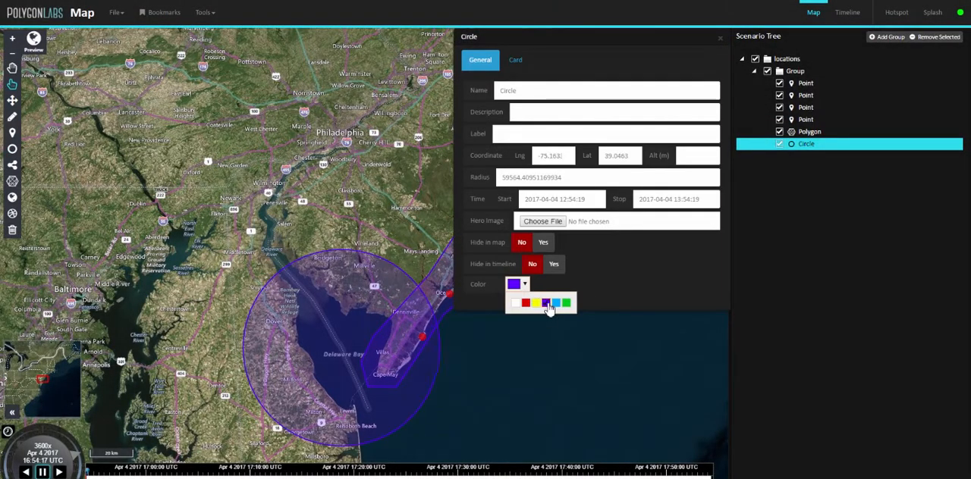
click(566, 304)
Draw a second circle with a radius of about 24 km centered on Raritan Bay, accepting the offered start and stop times.
drag(269, 256, 133, 357)
drag(171, 271, 283, 289)
scroll(283, 293, up, 5)
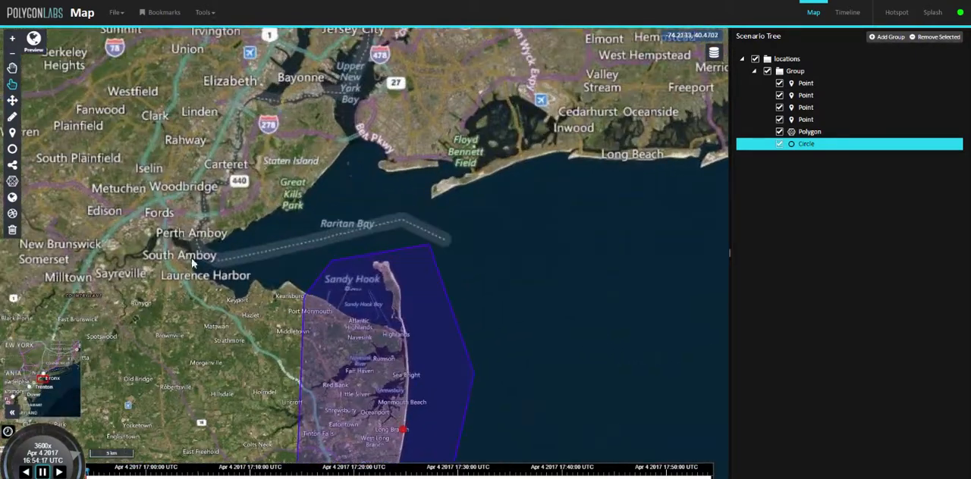
click(12, 149)
mouse_move(346, 237)
mouse_down()
mouse_move(470, 250)
mouse_move(508, 241)
mouse_move(463, 159)
mouse_move(568, 157)
mouse_move(476, 191)
mouse_move(505, 184)
mouse_move(506, 231)
mouse_up()
click(619, 166)
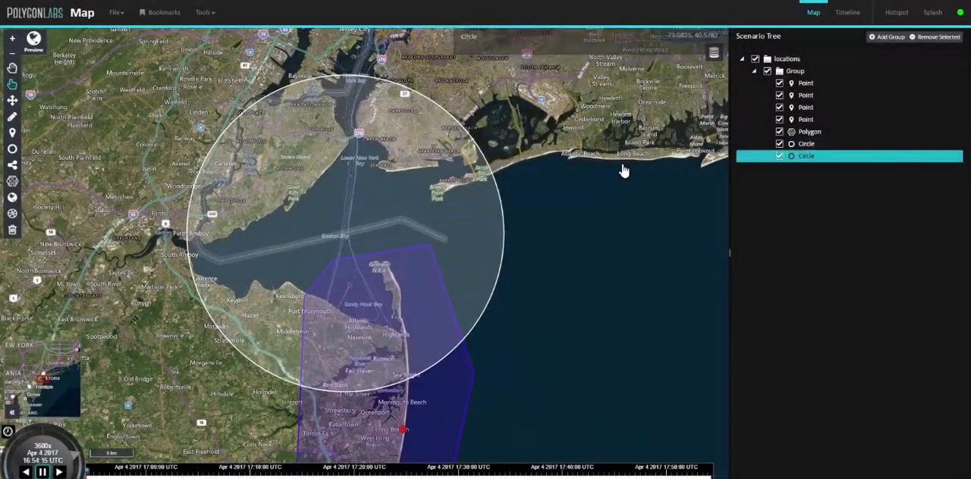
Set the Raritan Bay circle's color to green and close its properties.
click(517, 285)
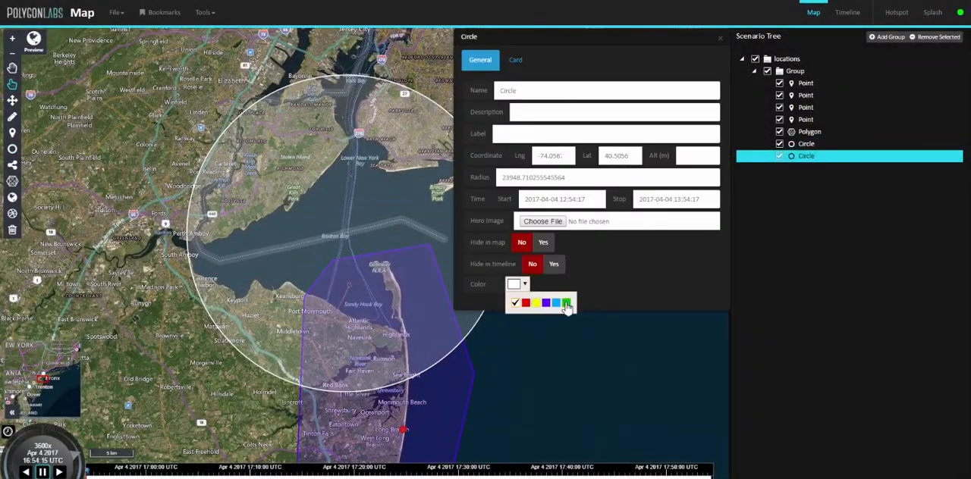
click(567, 303)
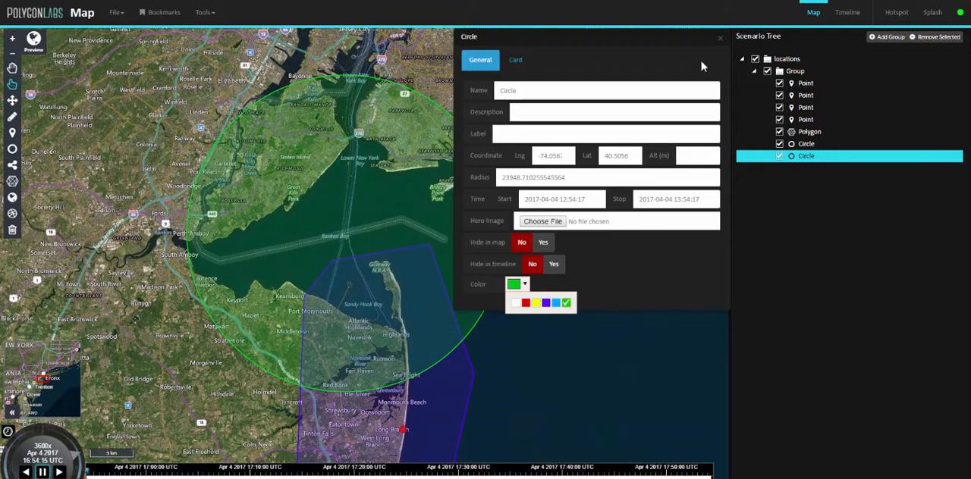
click(721, 39)
Label the southernmost point marker, first in the scenario tree, Ocean City.
scroll(407, 336, down, 4)
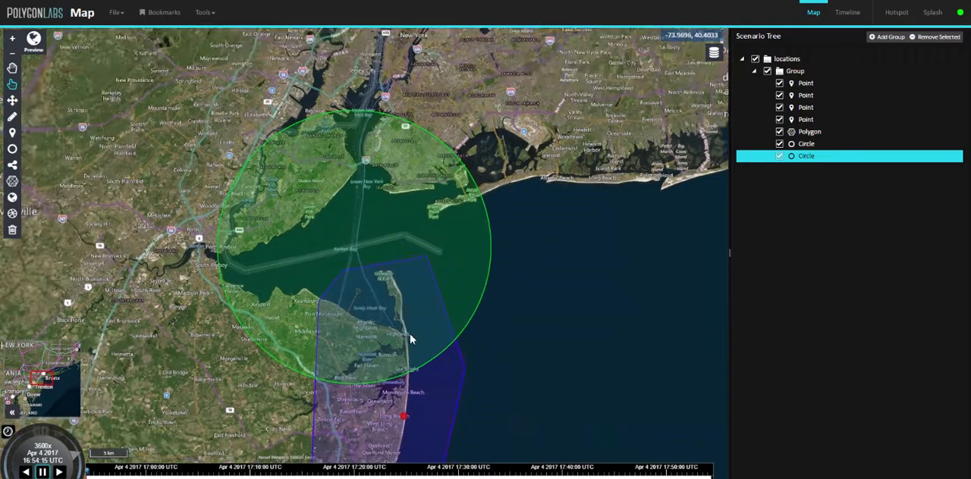
scroll(408, 273, down, 5)
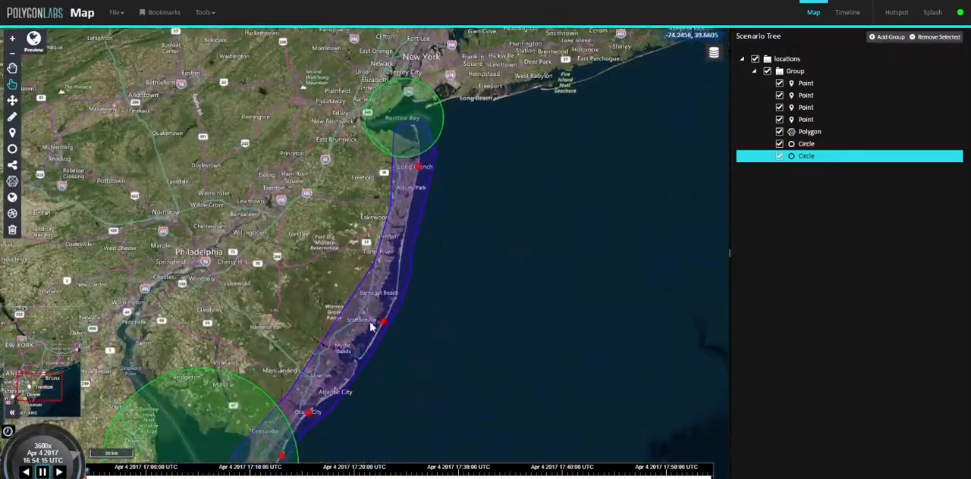
scroll(383, 290, up, 3)
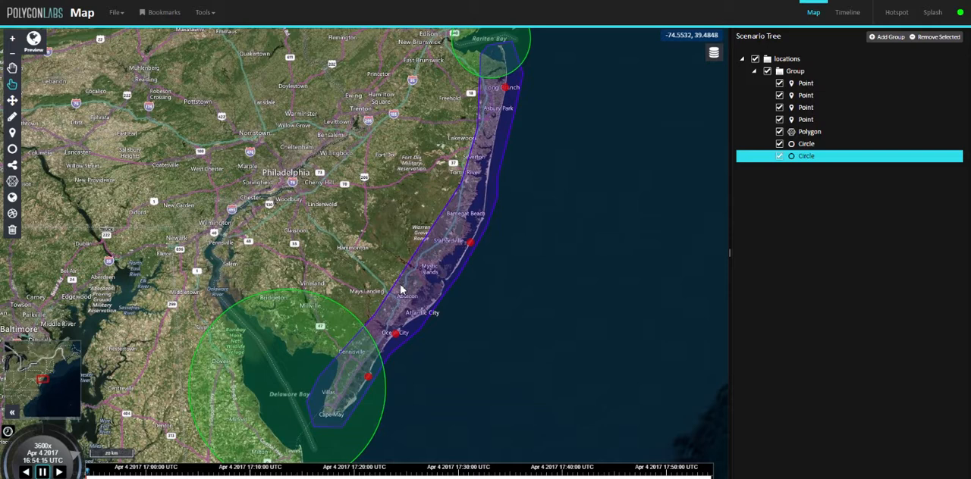
drag(438, 234, 425, 227)
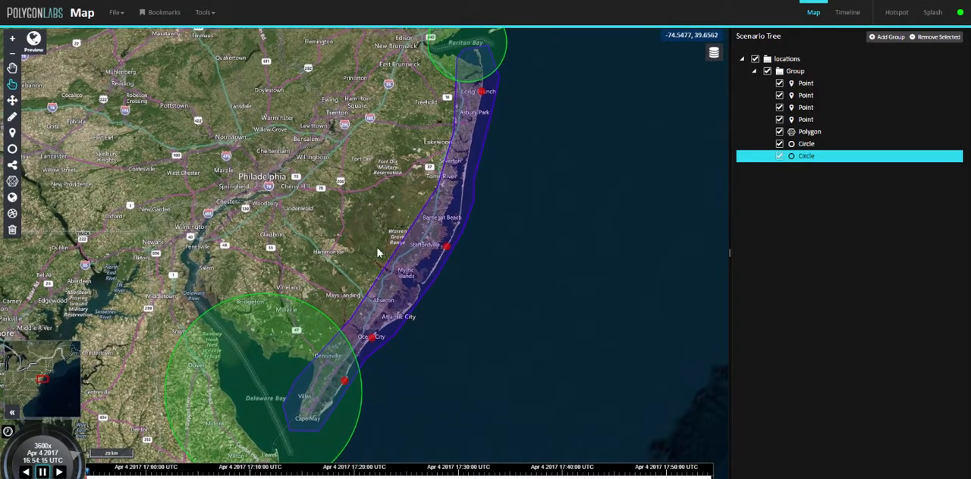
click(807, 85)
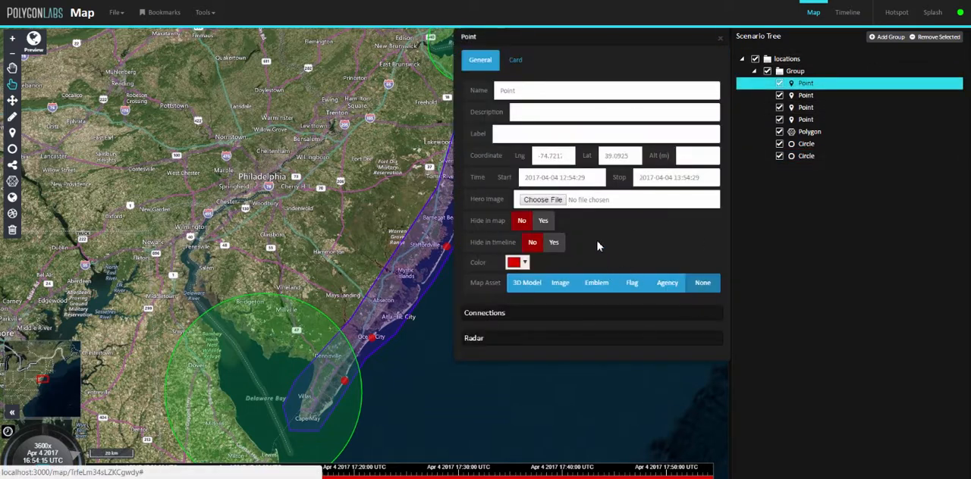
click(525, 134)
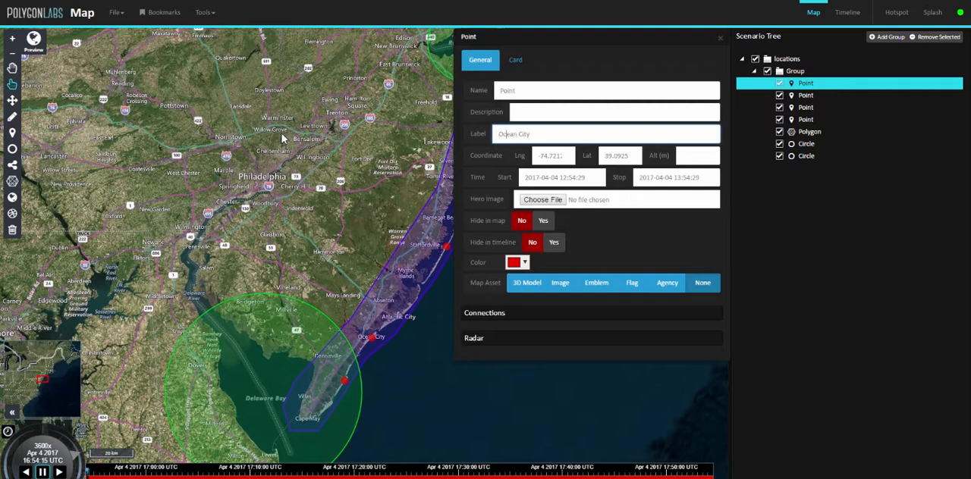
Preview the scenario in 3D, close the point's properties, and examine the coastal shapes.
click(33, 41)
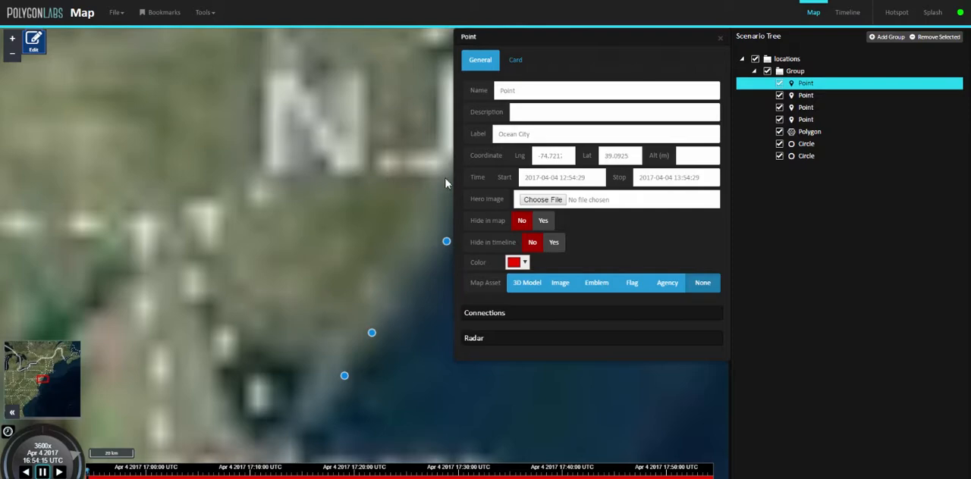
click(720, 37)
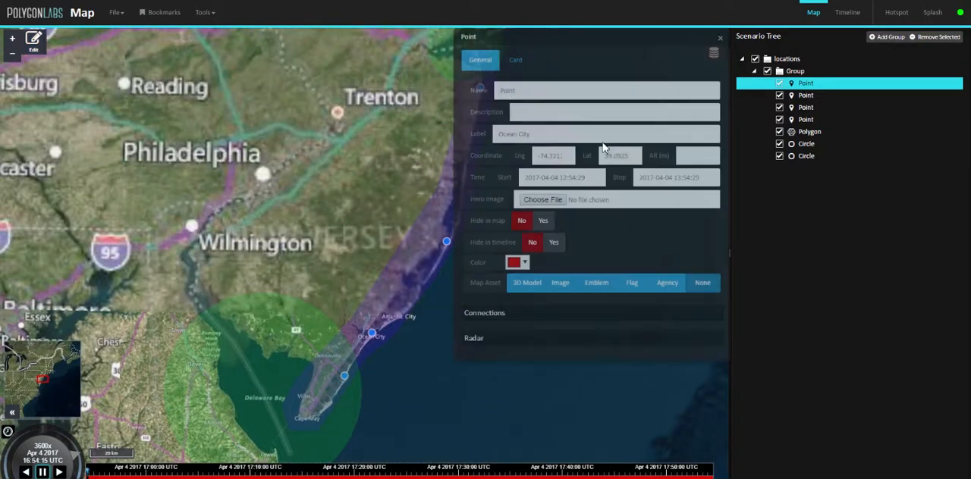
scroll(445, 320, down, 1)
drag(445, 319, 460, 252)
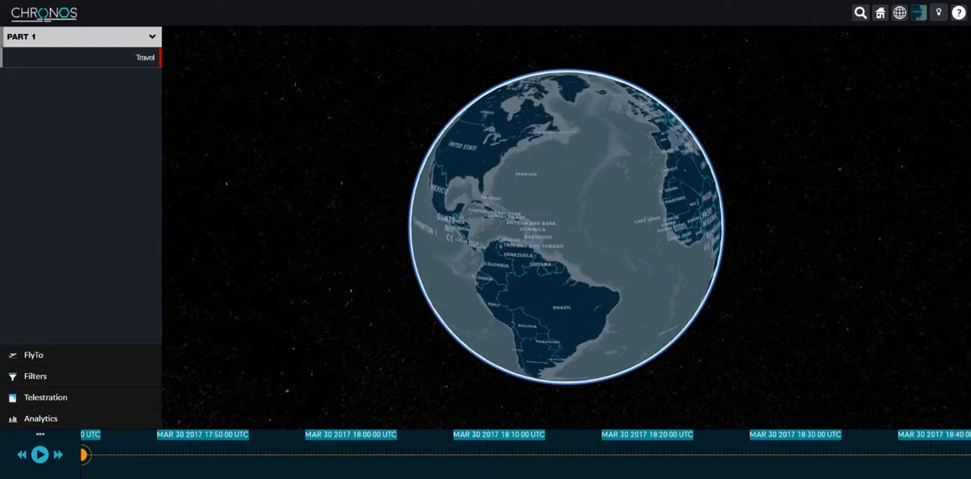
Switch to Chronos, load the locations scenario, and advance the timeline to about 17:00 UTC on April 4, 2017.
key(ctrl+l)
key(Return)
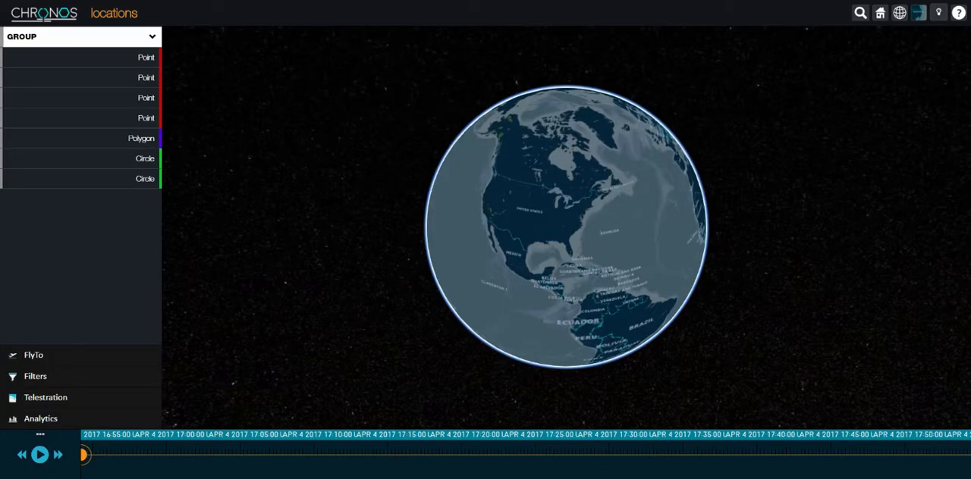
scroll(604, 228, up, 5)
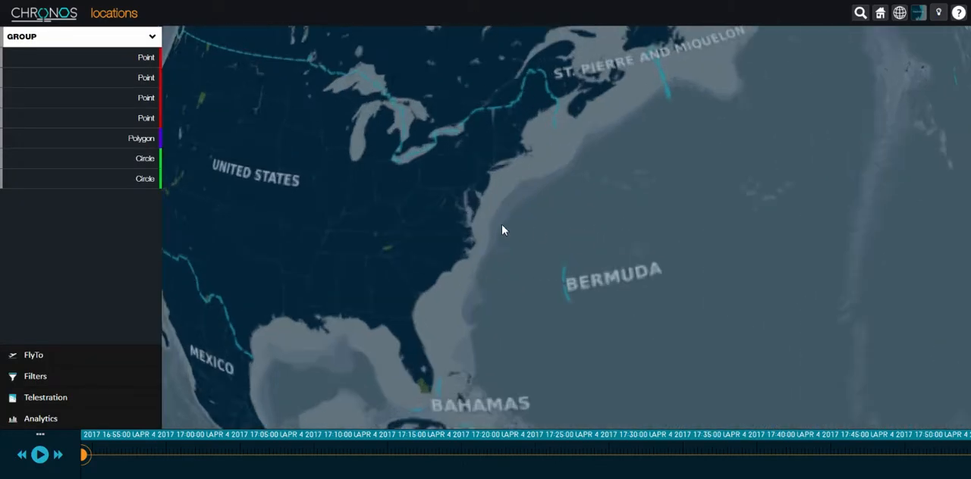
drag(566, 185, 588, 274)
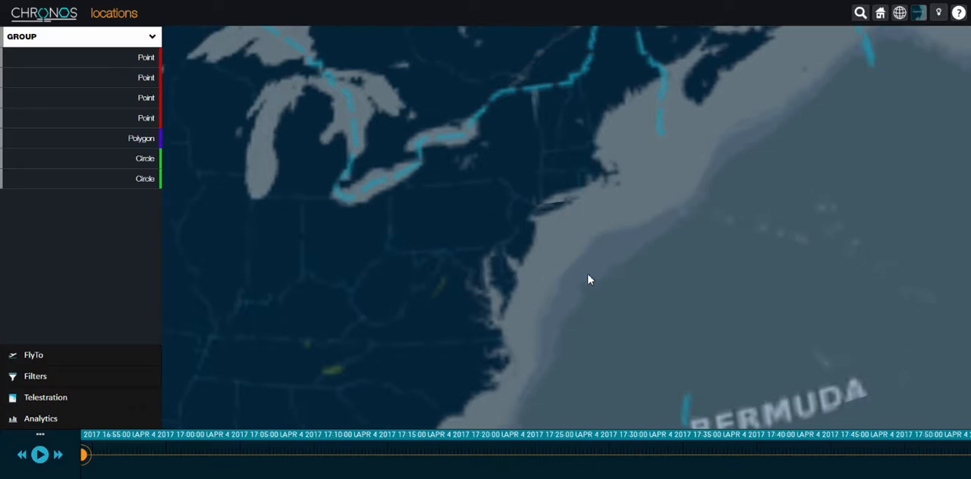
scroll(587, 275, up, 2)
drag(91, 453, 178, 454)
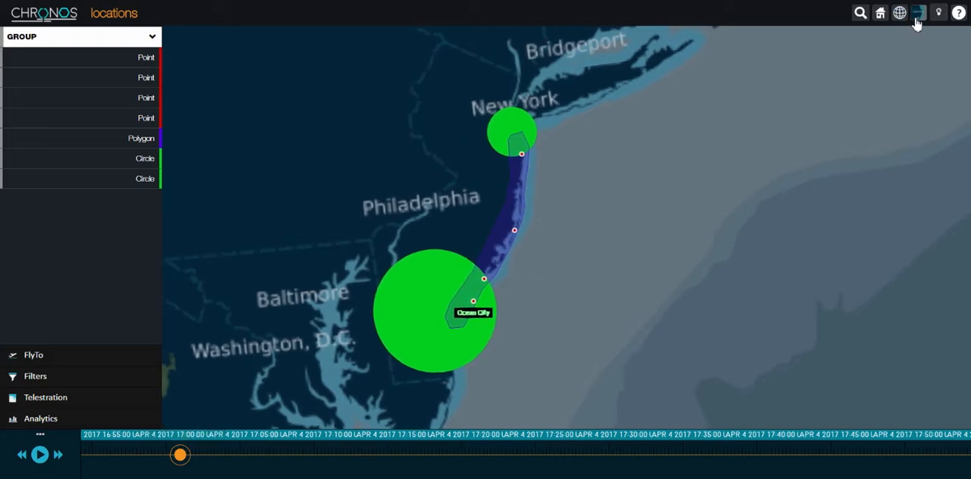
Change the Chronos base map to satellite imagery and examine the coastal shapes from a tilted view.
click(916, 18)
click(899, 78)
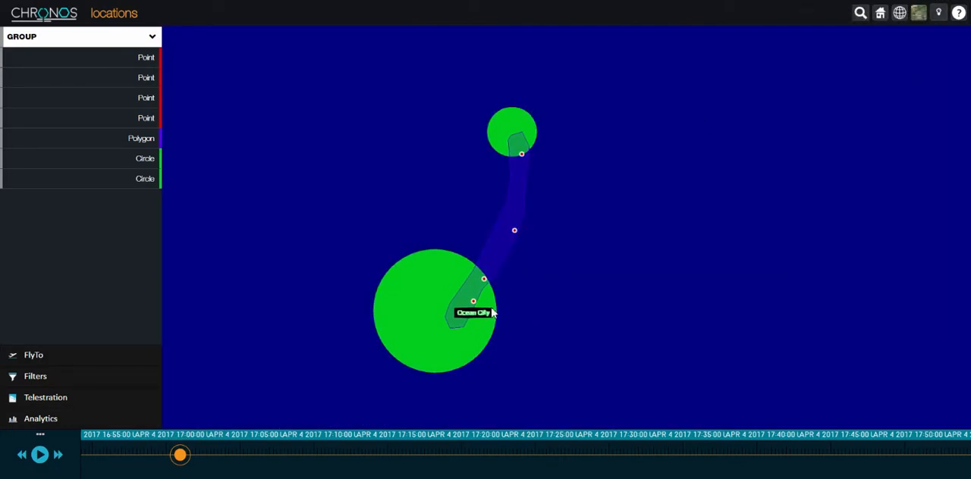
scroll(518, 268, up, 3)
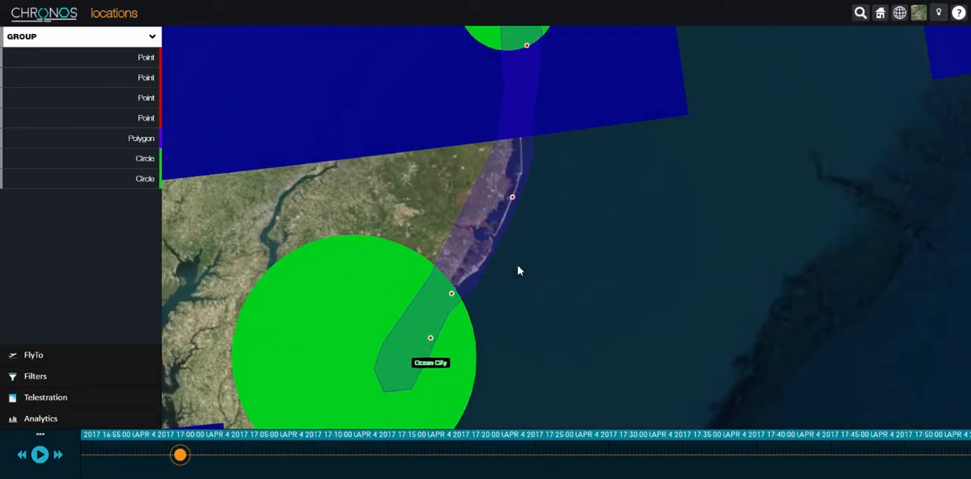
drag(519, 301, 488, 306)
drag(505, 266, 486, 229)
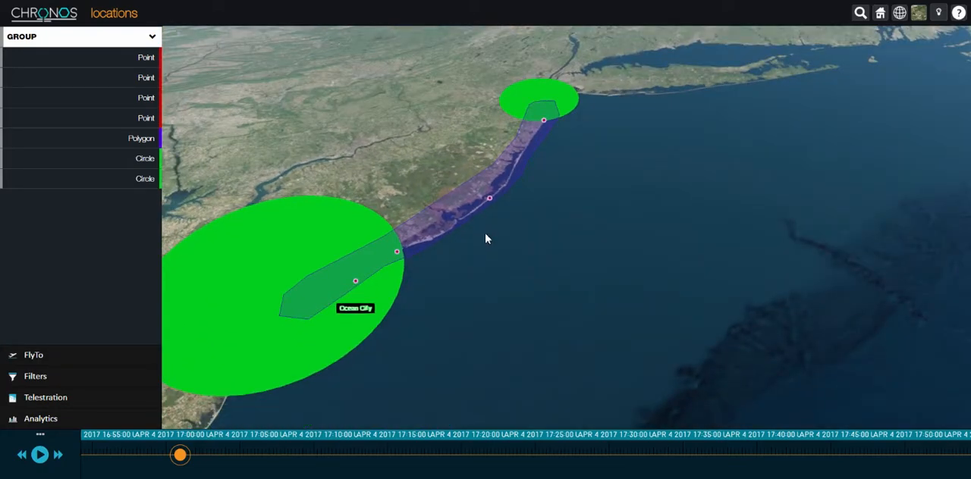
drag(450, 269, 599, 322)
scroll(604, 234, down, 1)
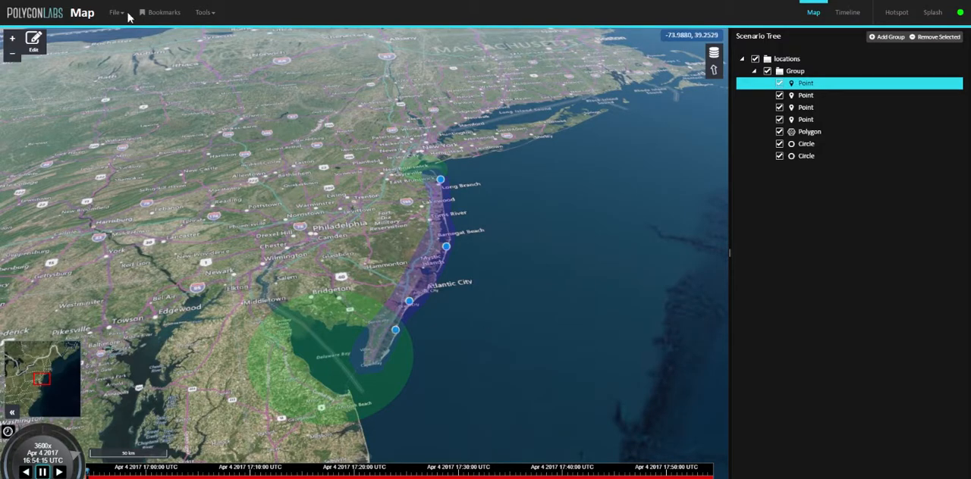
Return from the preview in the Map editor to editing and add Cuba as a country shape, accepting the offered start and stop times.
click(36, 38)
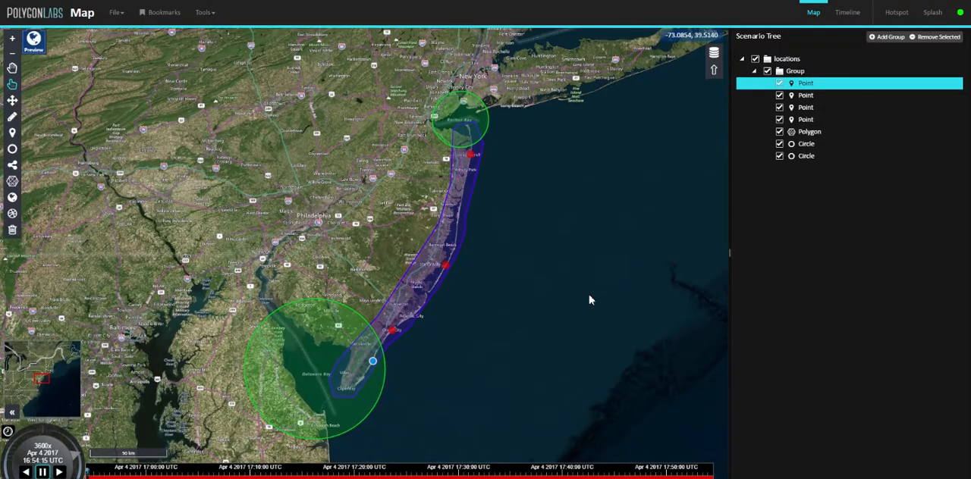
scroll(568, 325, down, 4)
scroll(545, 337, down, 3)
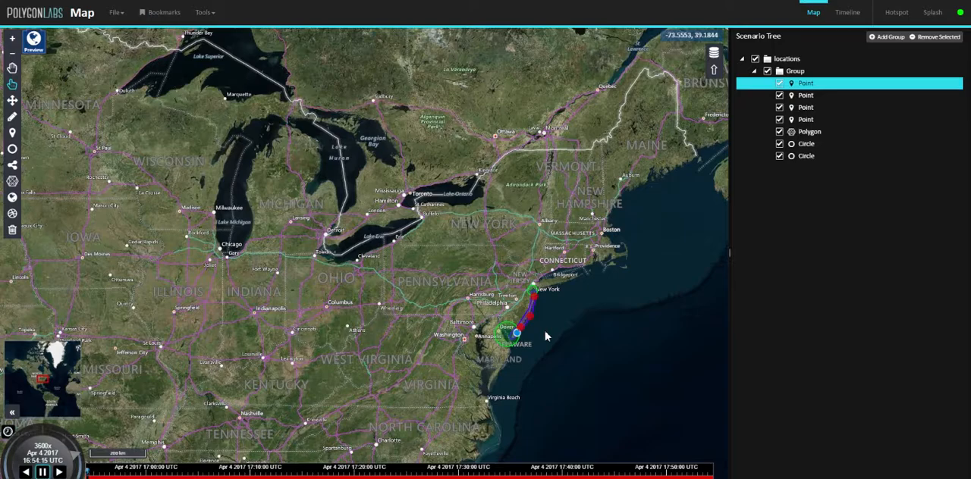
scroll(545, 337, down, 4)
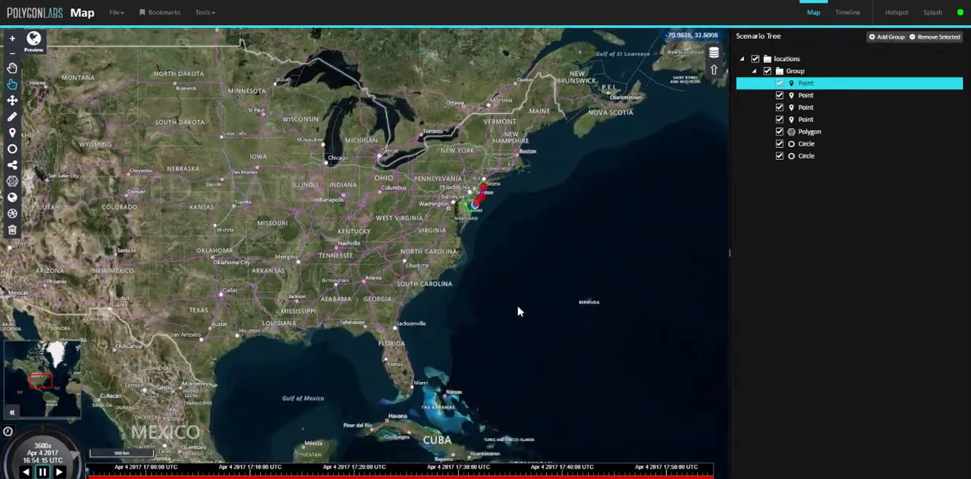
scroll(519, 317, up, 6)
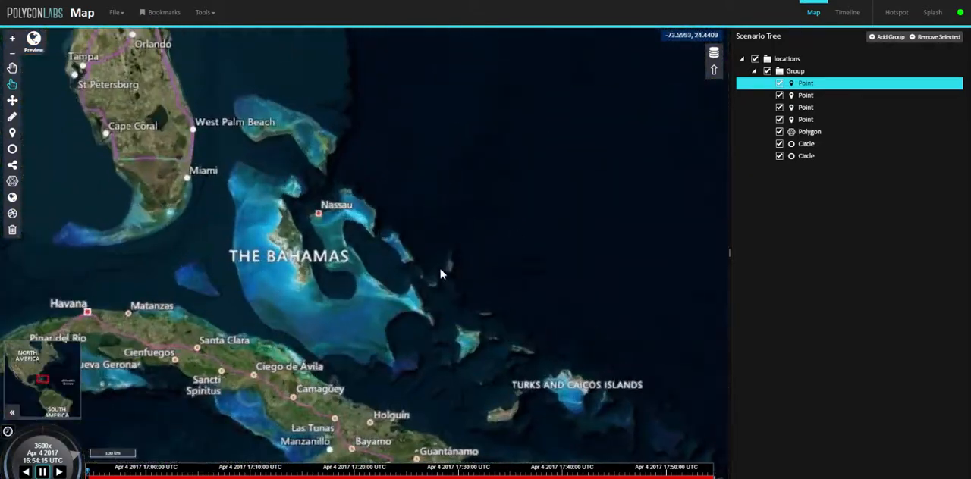
click(14, 197)
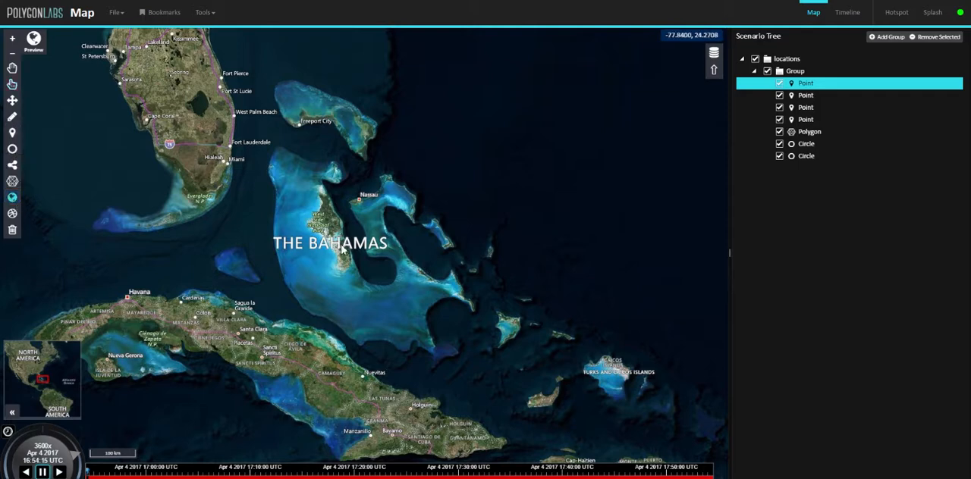
drag(332, 286, 403, 212)
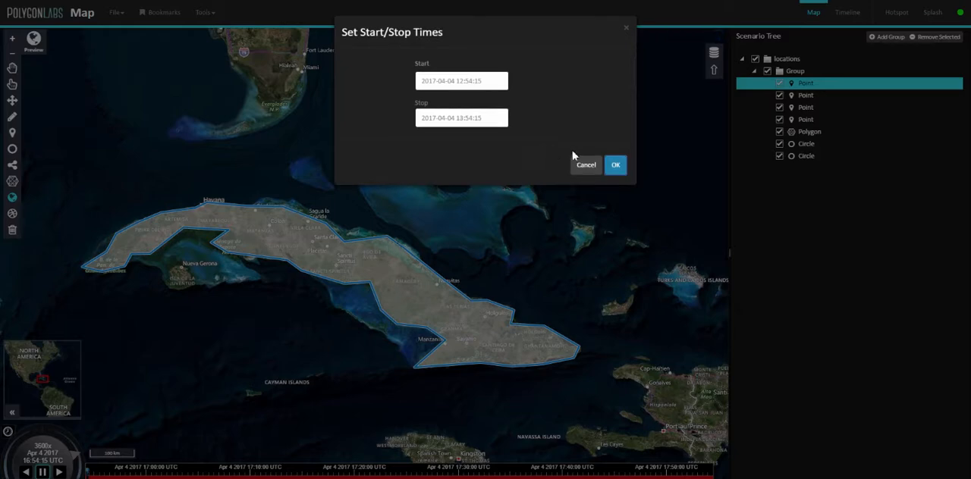
click(615, 165)
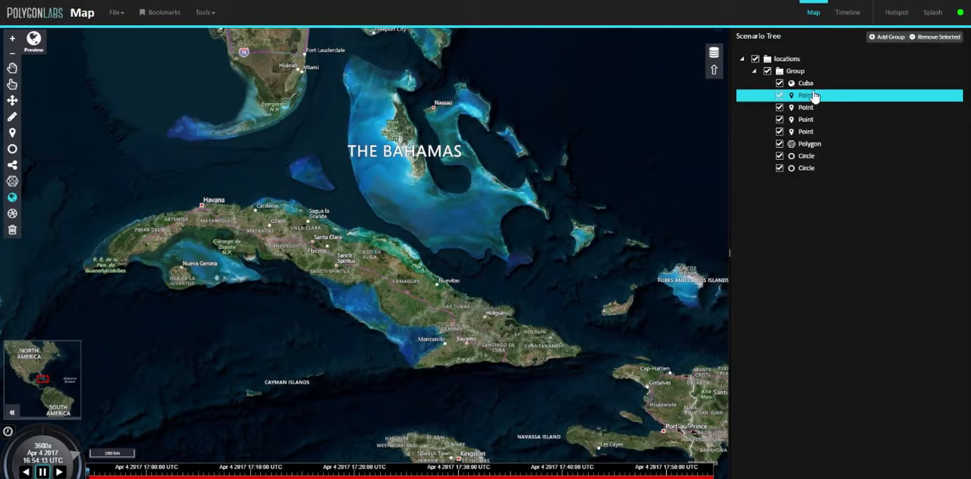
Add the Dominican Republic to the scenario as a country shape, accepting the offered start and stop times.
drag(548, 373, 405, 334)
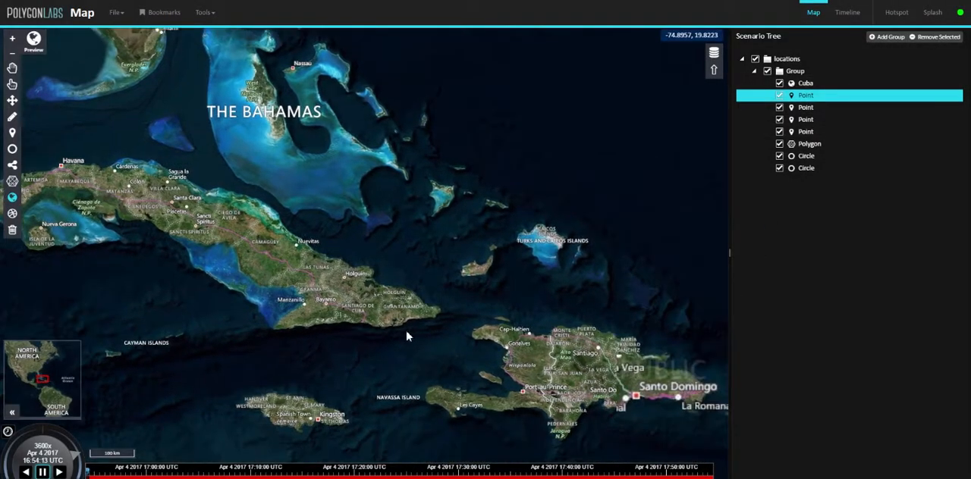
click(13, 198)
click(604, 372)
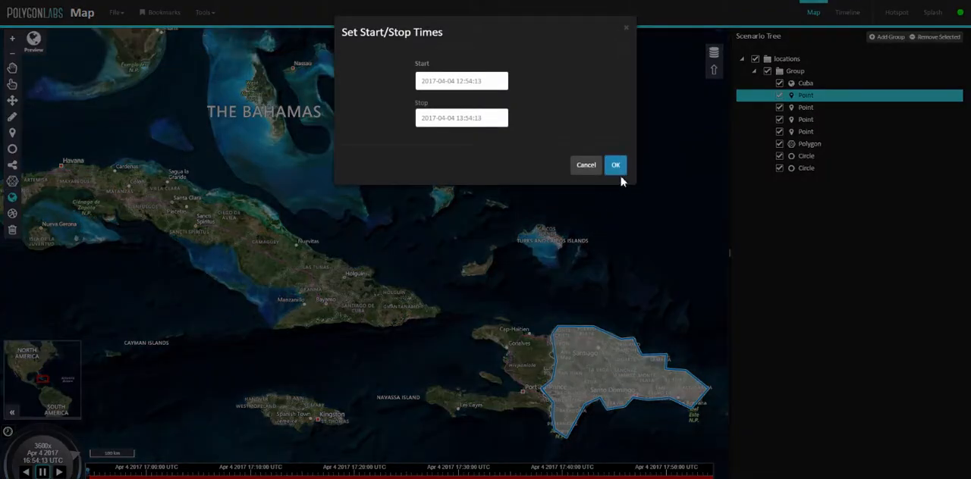
click(616, 169)
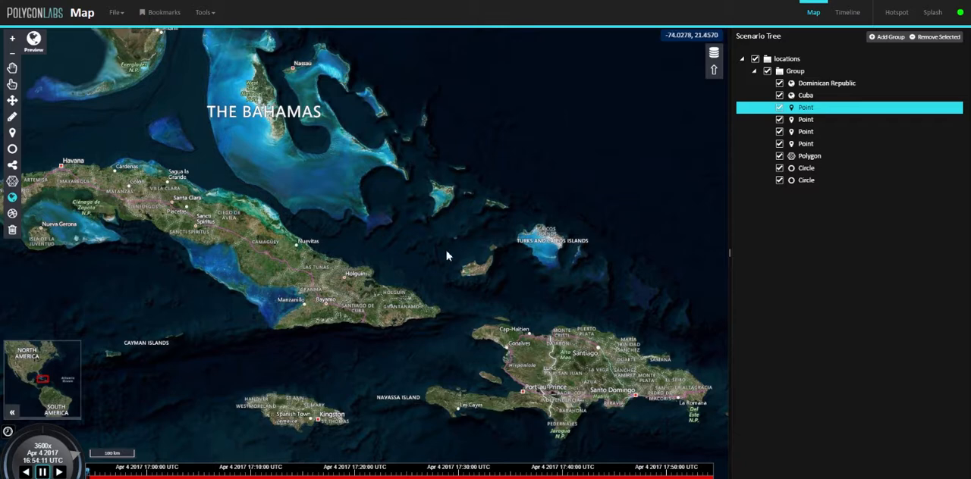
Check the Dominican Republic and Cuba country shapes on the map, and open Cuba's properties and keyframes.
scroll(446, 256, down, 3)
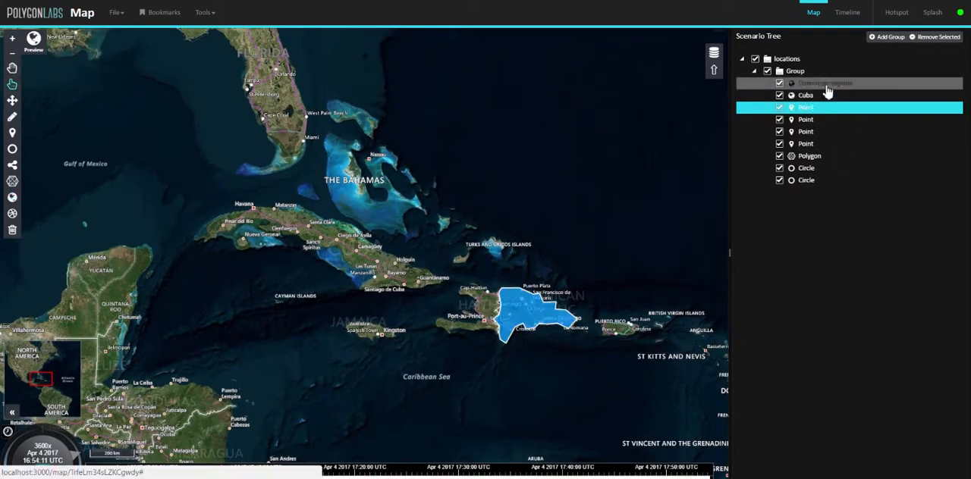
click(823, 85)
click(817, 101)
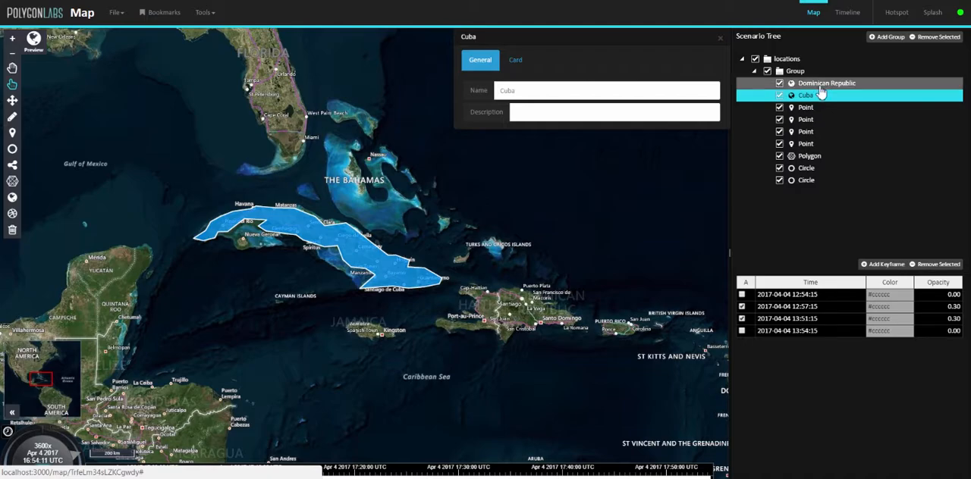
Examine the points, polygon and circles along the New Jersey coast on the map.
scroll(351, 256, down, 4)
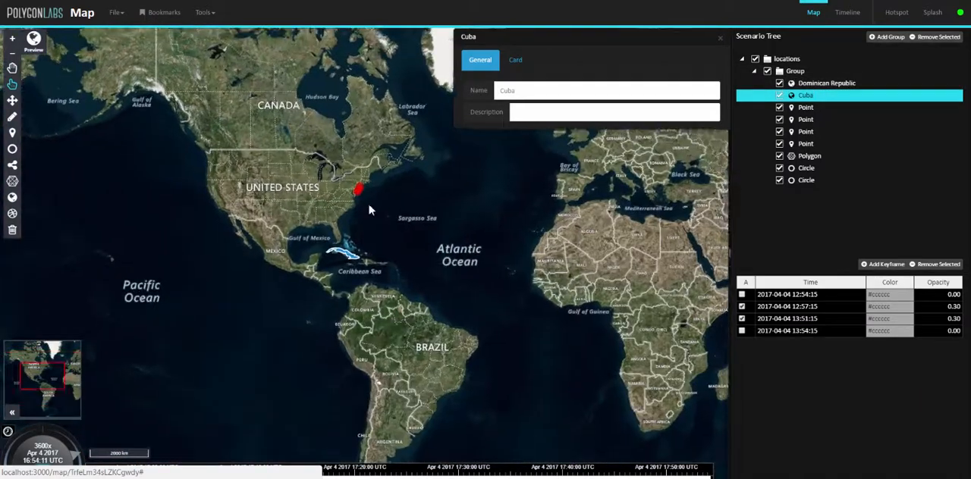
scroll(366, 211, up, 3)
drag(341, 193, 351, 326)
scroll(351, 324, up, 2)
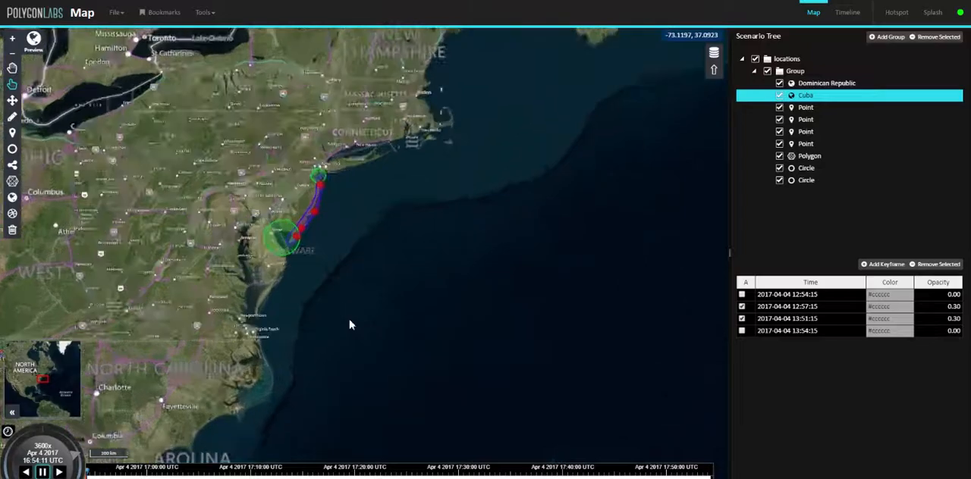
drag(343, 264, 394, 340)
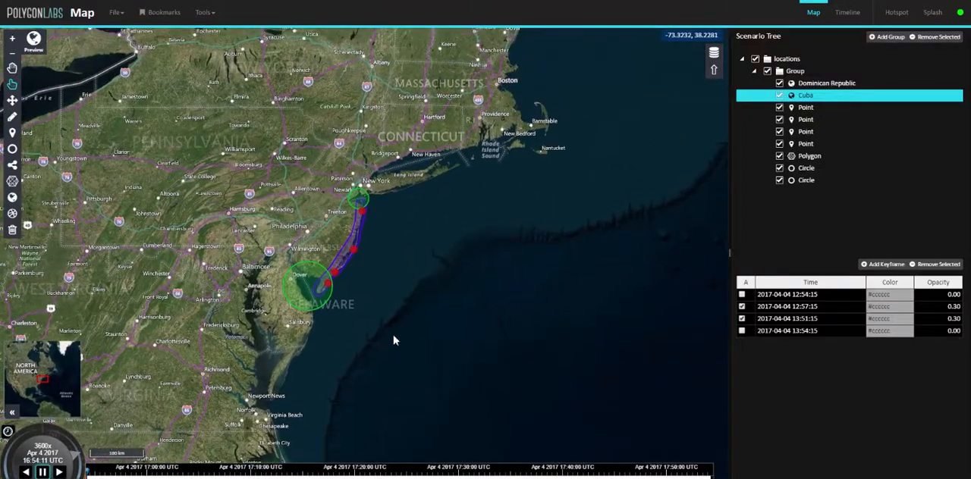